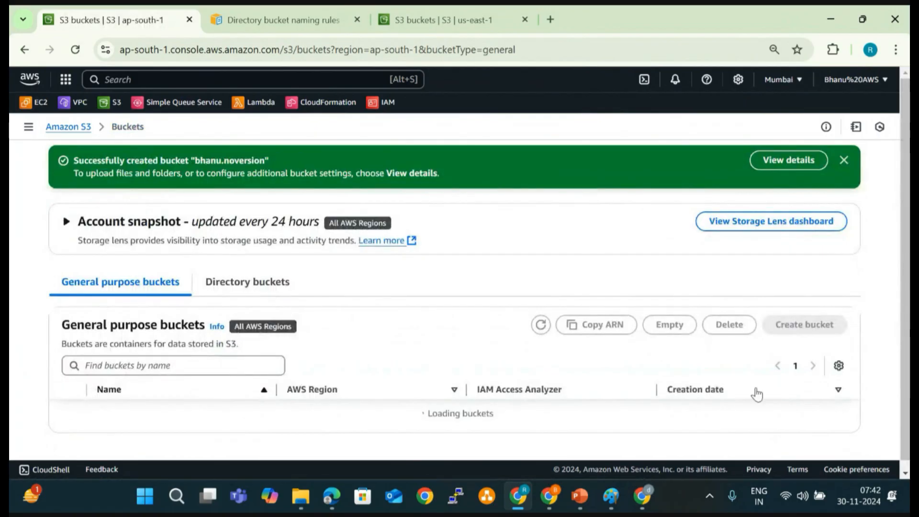
- Open the newly created noversion bucket and place a File Explorer window showing the AWS Code > s3 folder beside it
scroll(412, 370, "down", 2)
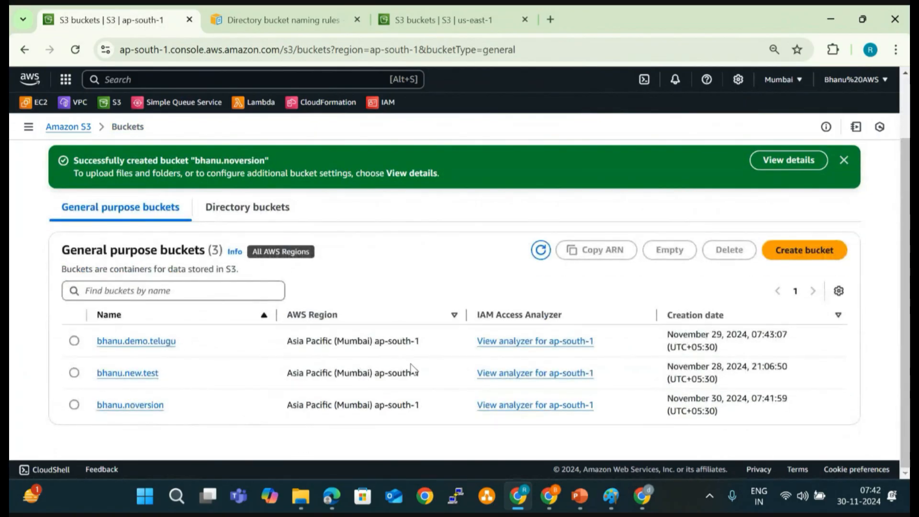
left_click(139, 411)
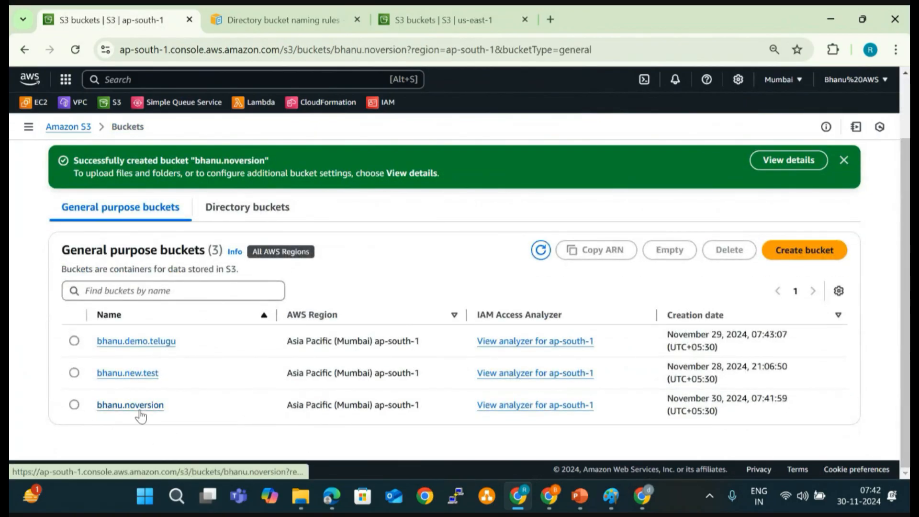
mouse_move(294, 505)
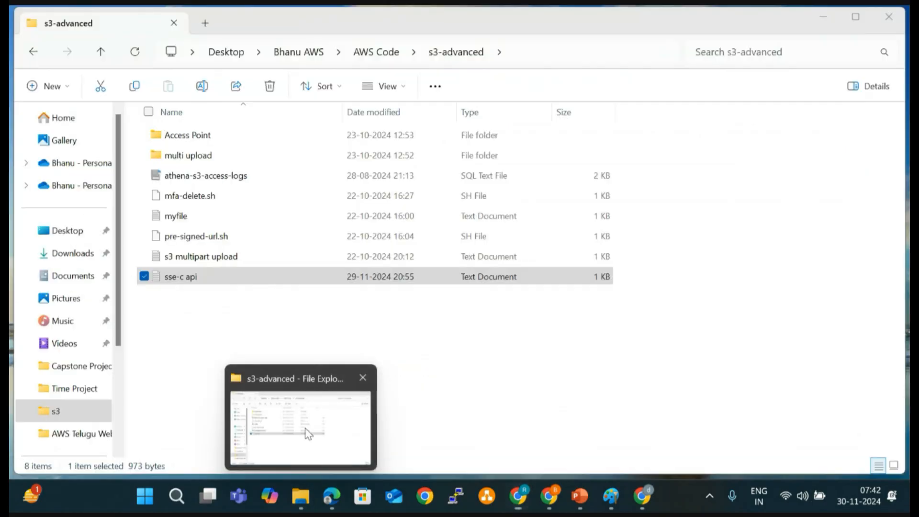
left_click(307, 431)
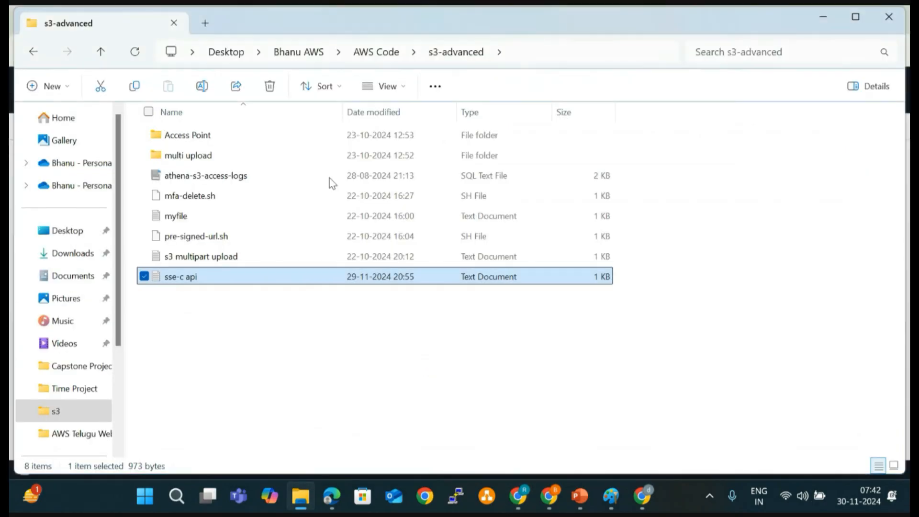
left_click(386, 56)
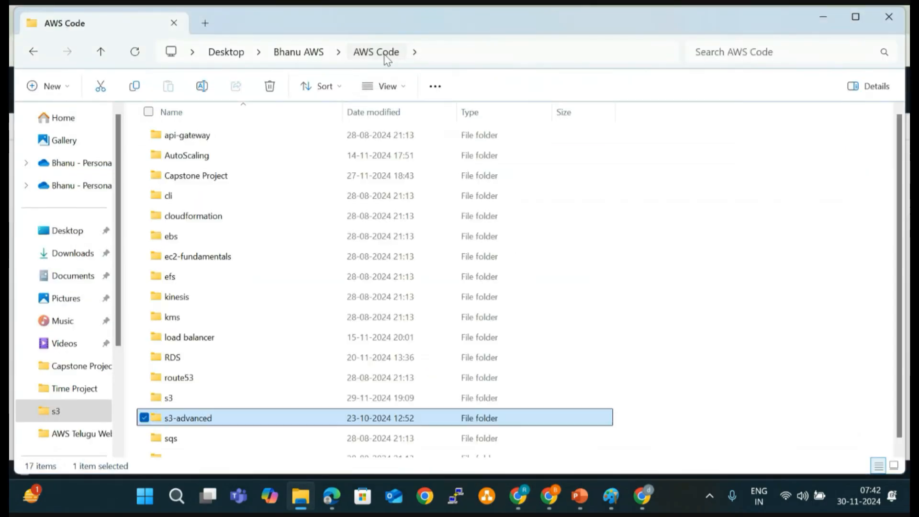
double_click(230, 397)
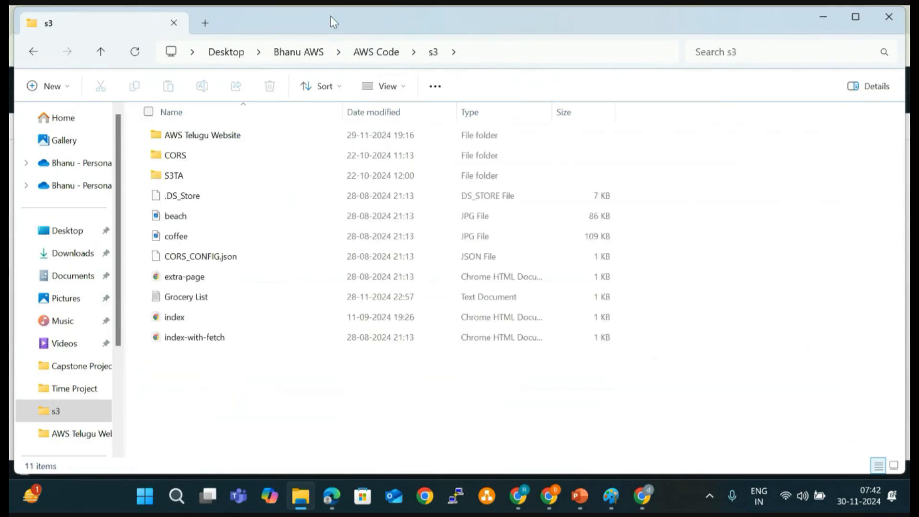
left_click_drag(331, 16, 679, 111)
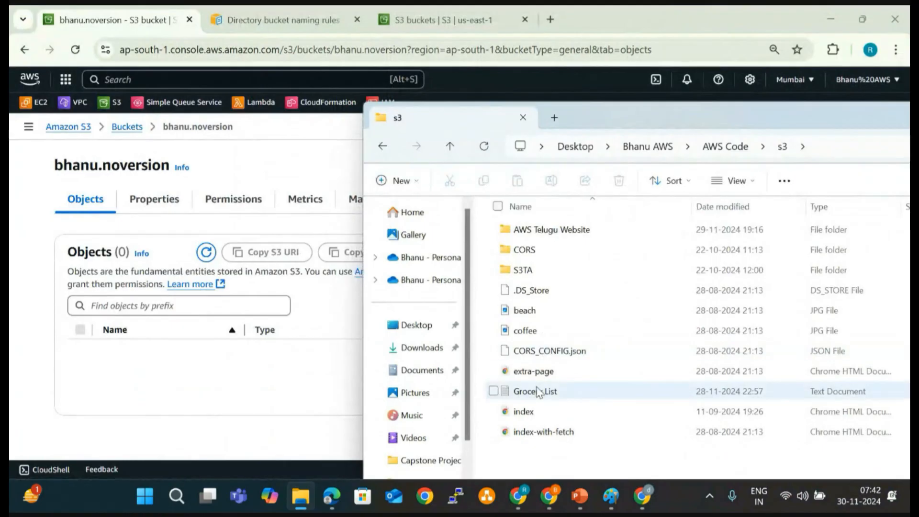
- Upload the local Grocery List.txt file from the s3 folder to the noversion bucket and close the upload status
left_click(538, 391)
left_click_drag(539, 392, 228, 371)
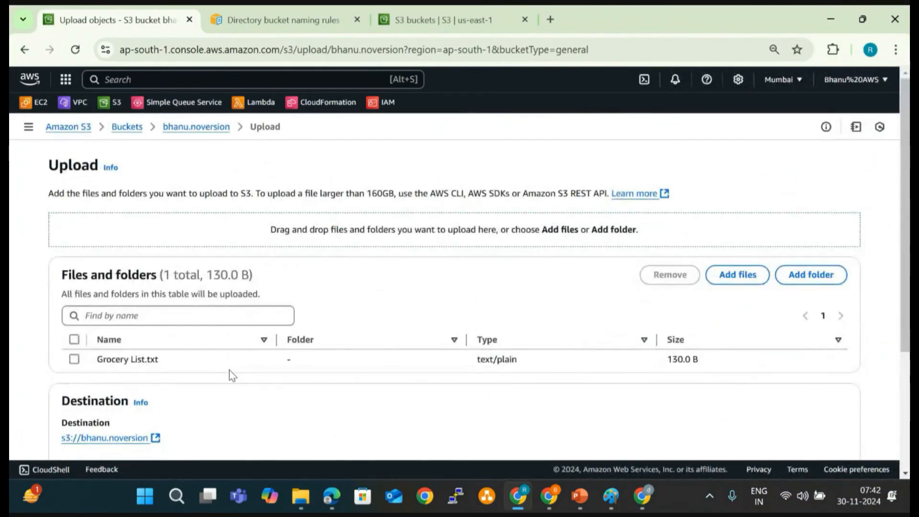
scroll(229, 376, "down", 3)
left_click(841, 422)
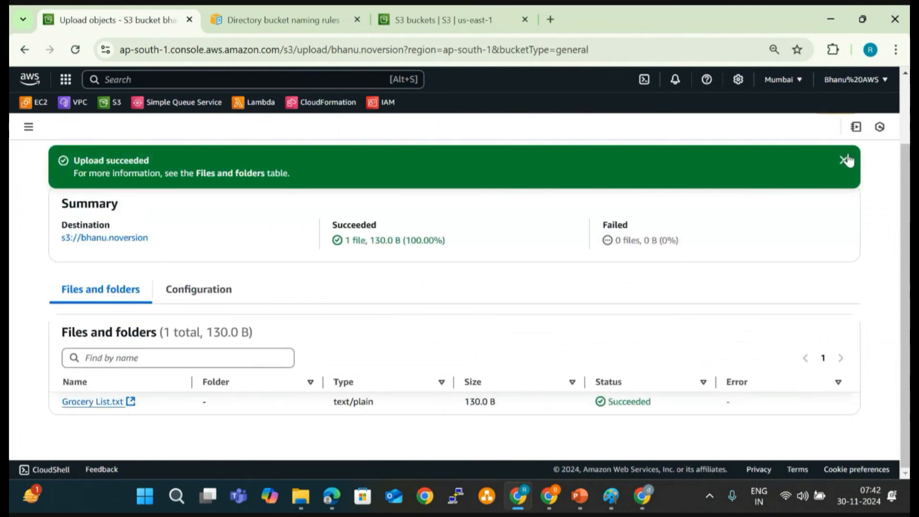
left_click(845, 161)
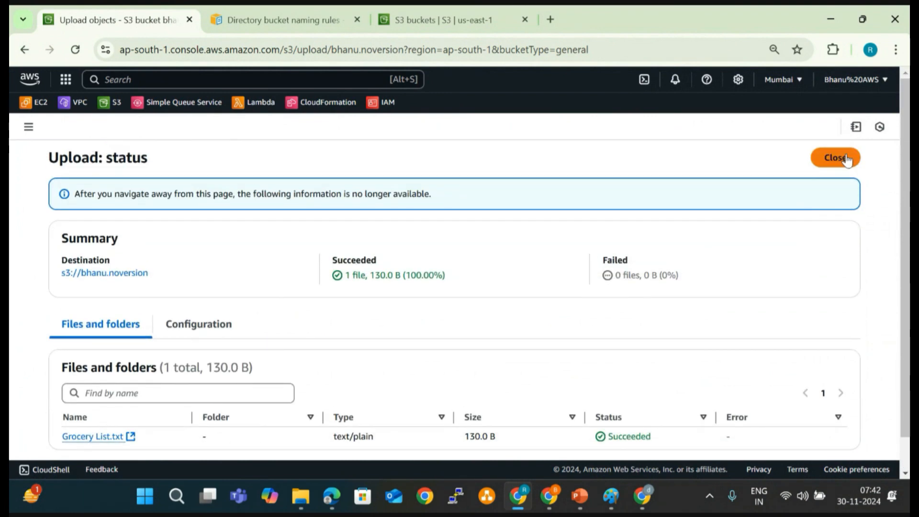
left_click(846, 159)
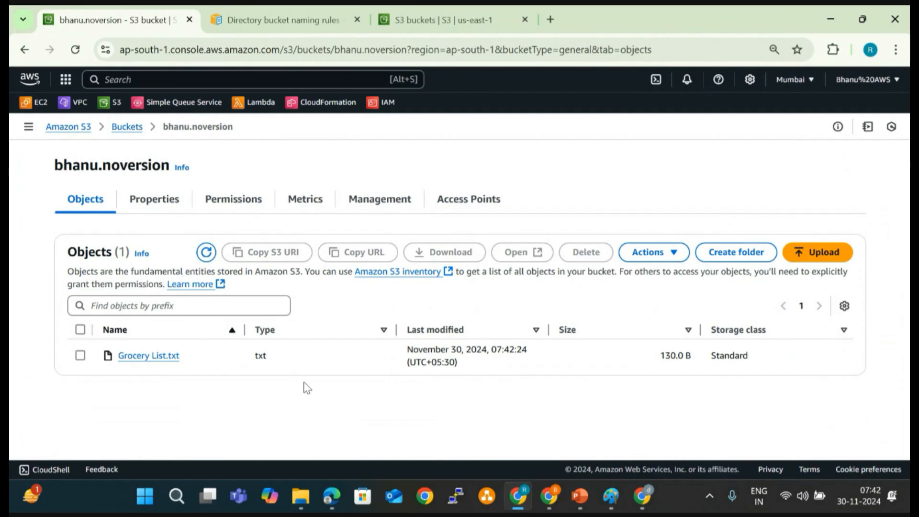
- Open the details of the Grocery List.txt object, try its plain Object URL in the browser, and return to the details
left_click(148, 357)
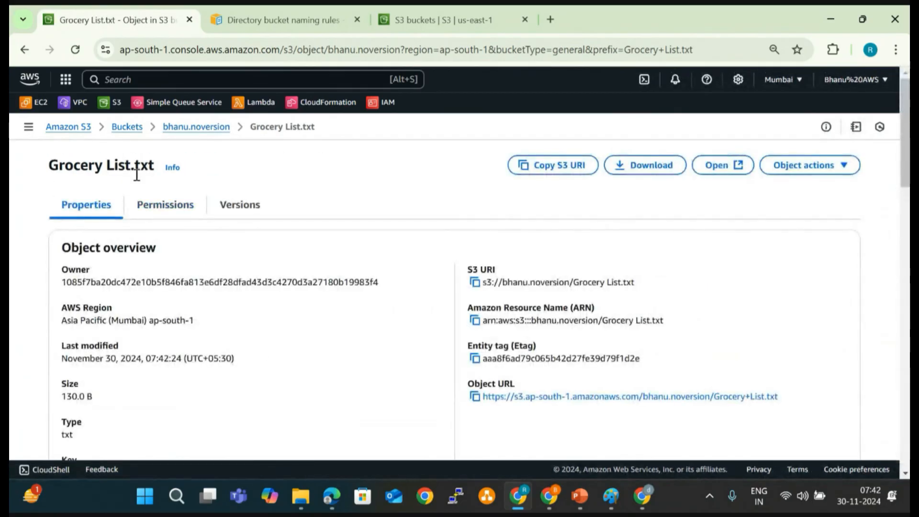
scroll(311, 308, "down", 1)
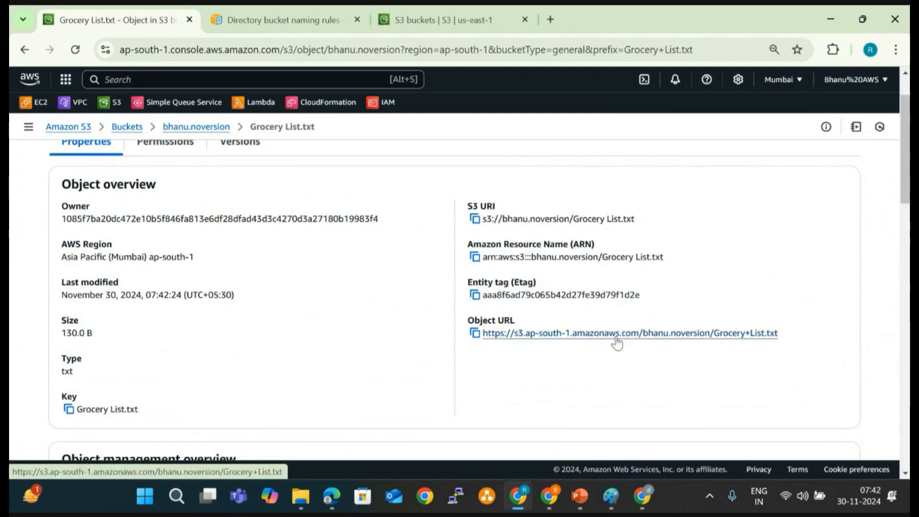
left_click(671, 334)
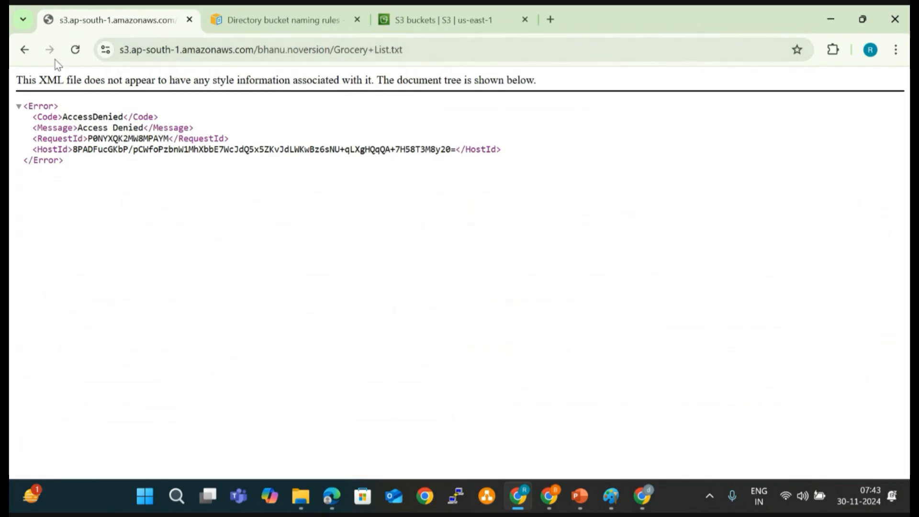
left_click(25, 49)
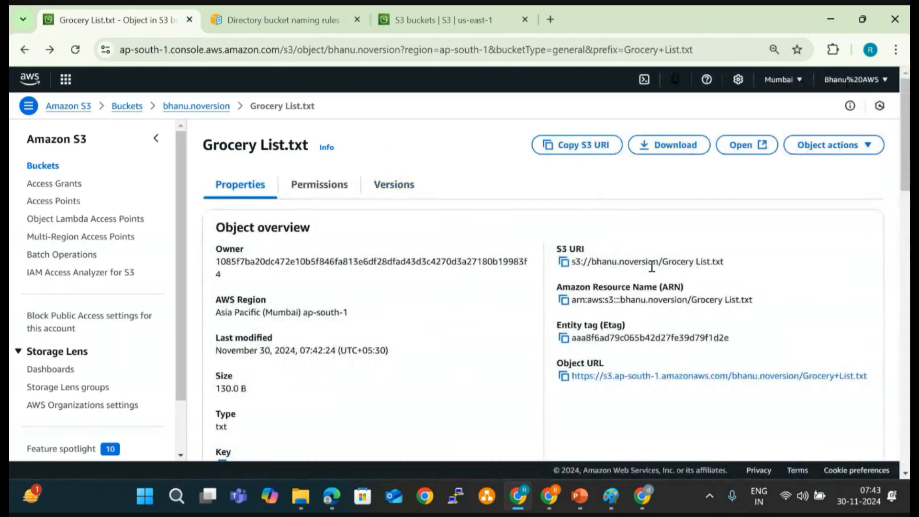
- Open the Grocery List.txt object from its details page and examine the encoded file name and signature parameters in its signed URL
left_click(750, 173)
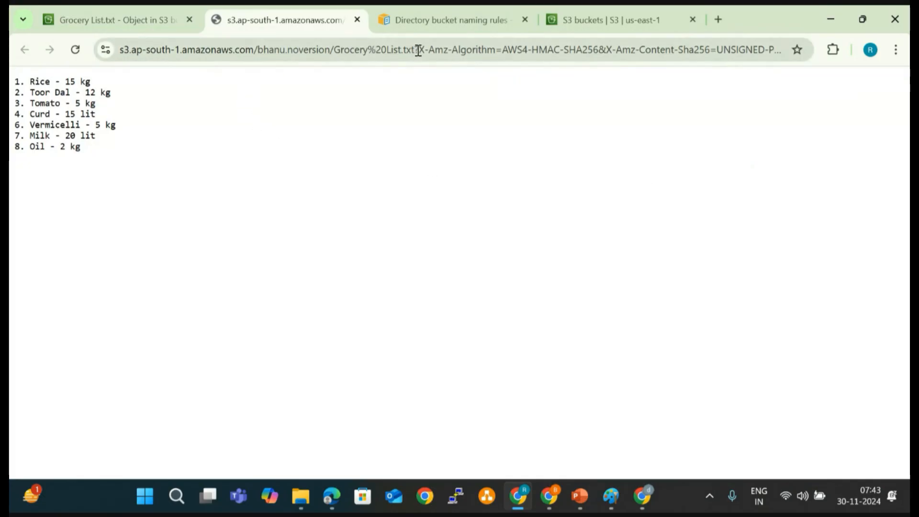
left_click(176, 20)
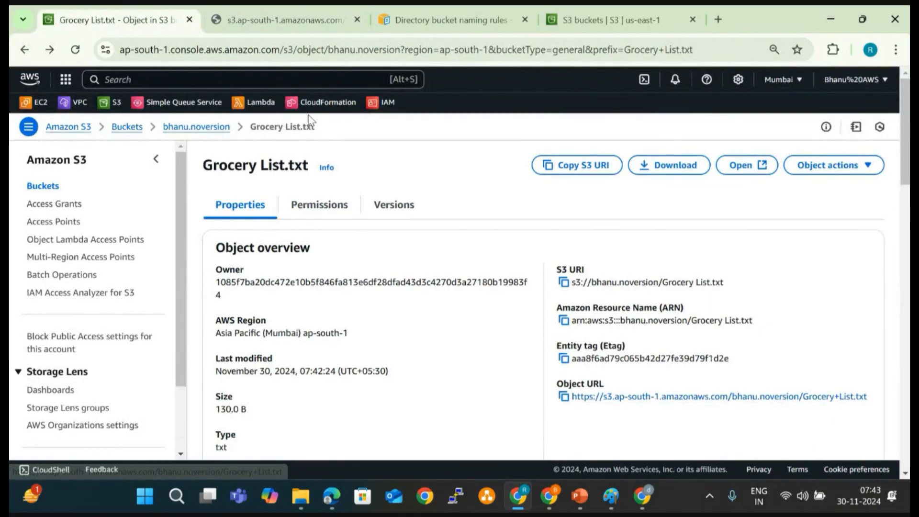
left_click(271, 7)
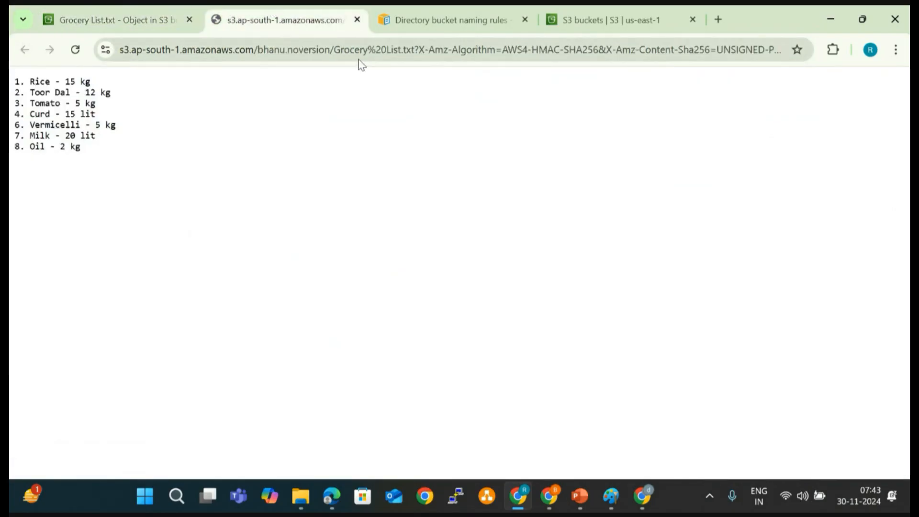
left_click(369, 52)
left_click_drag(368, 51, 386, 52)
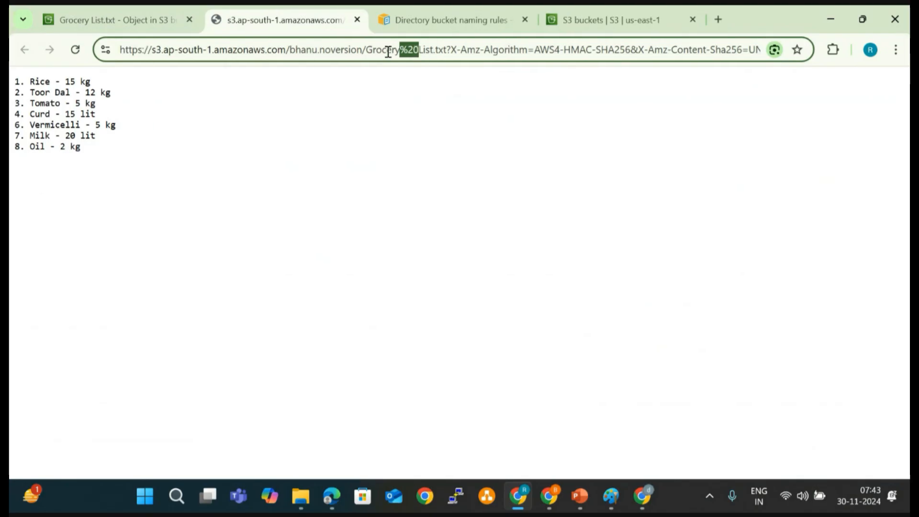
left_click(444, 51)
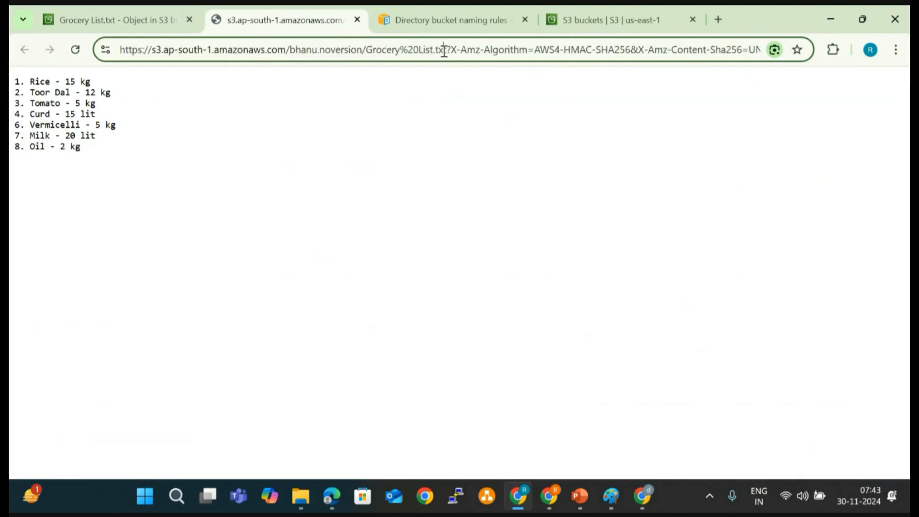
right_click(469, 54)
left_click(397, 113)
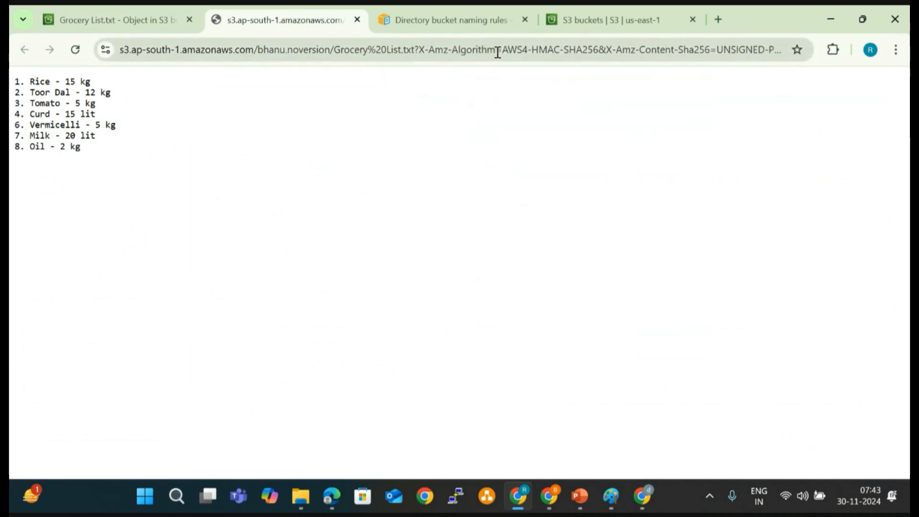
left_click_drag(500, 50, 773, 52)
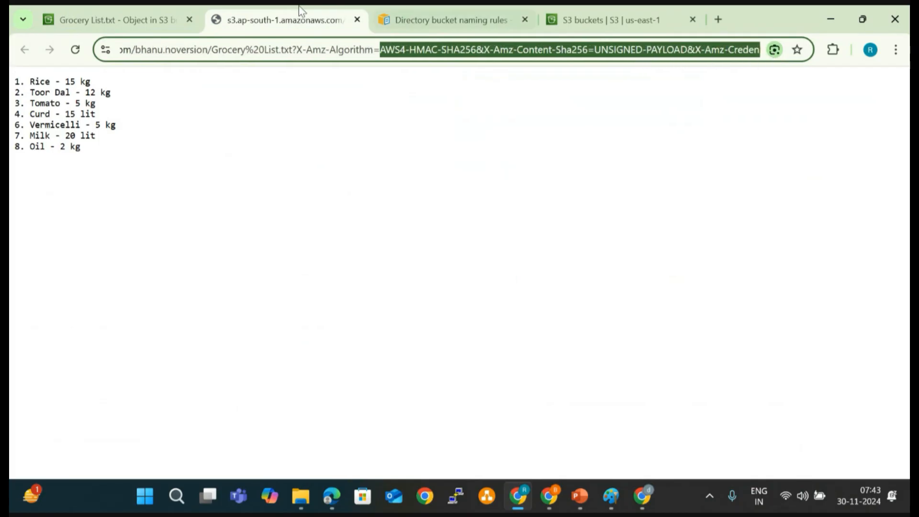
- Compare the plain Object URL on the object's details page with the signed URL of the opened file
left_click(140, 6)
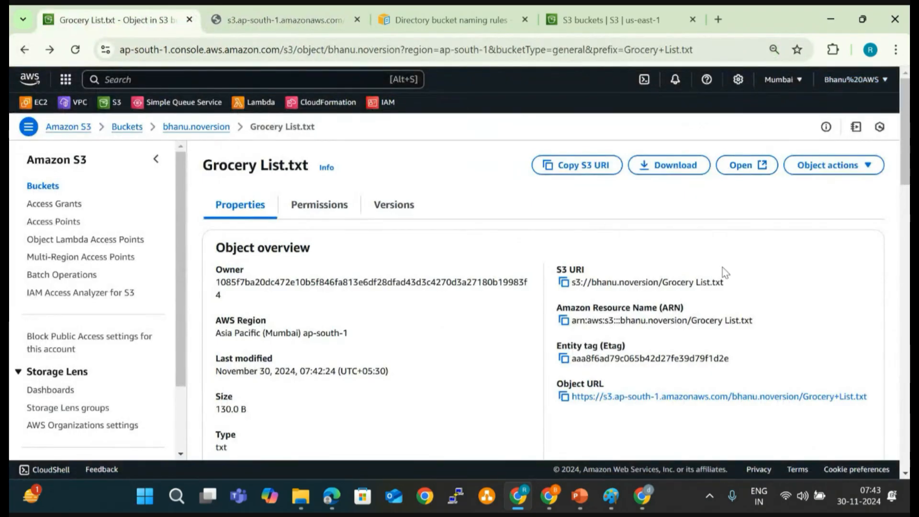
left_click(297, 18)
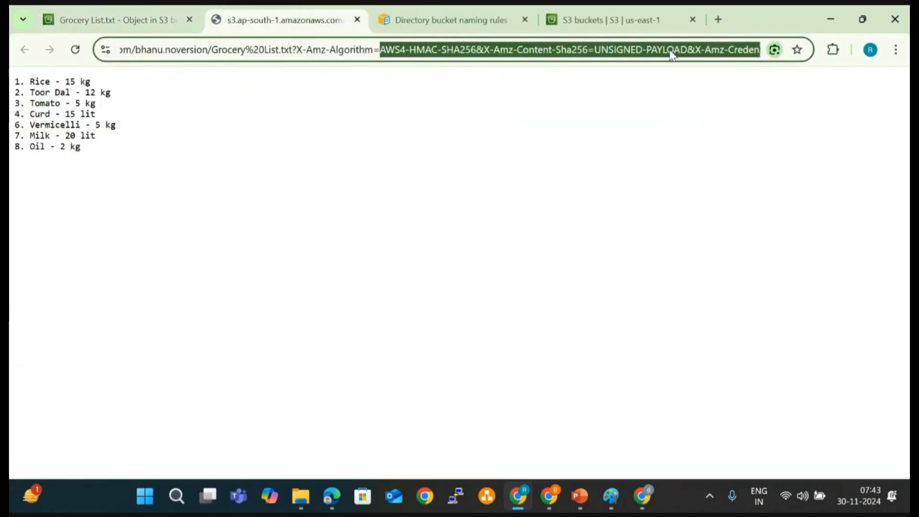
left_click(123, 18)
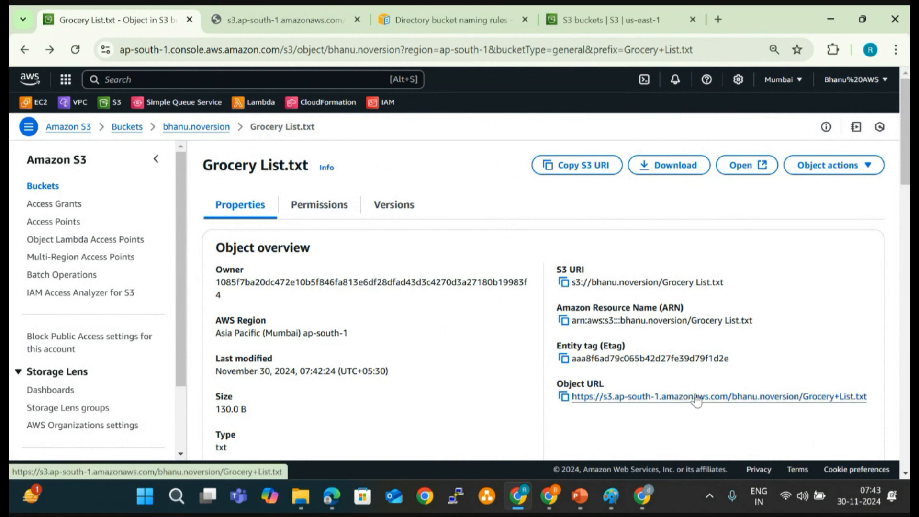
left_click(247, 11)
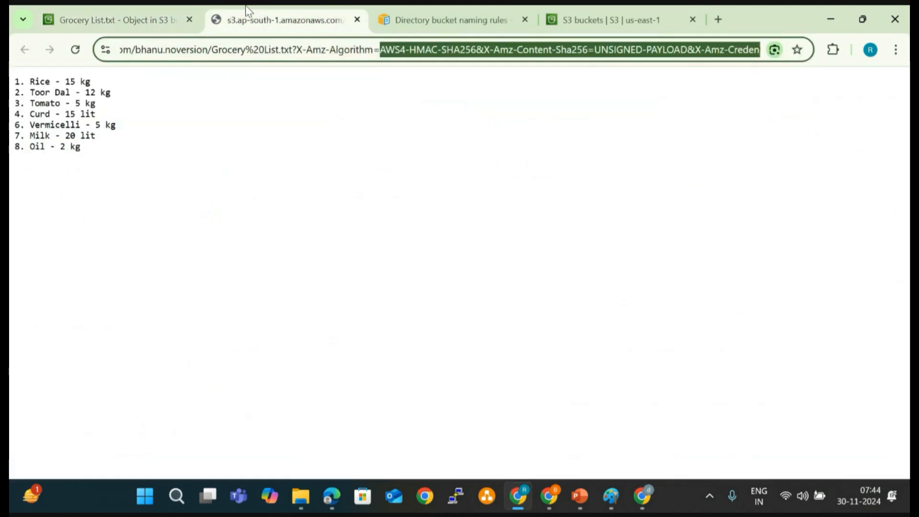
- Review the items and quantities in the grocery list opened from the bucket
left_click(76, 98)
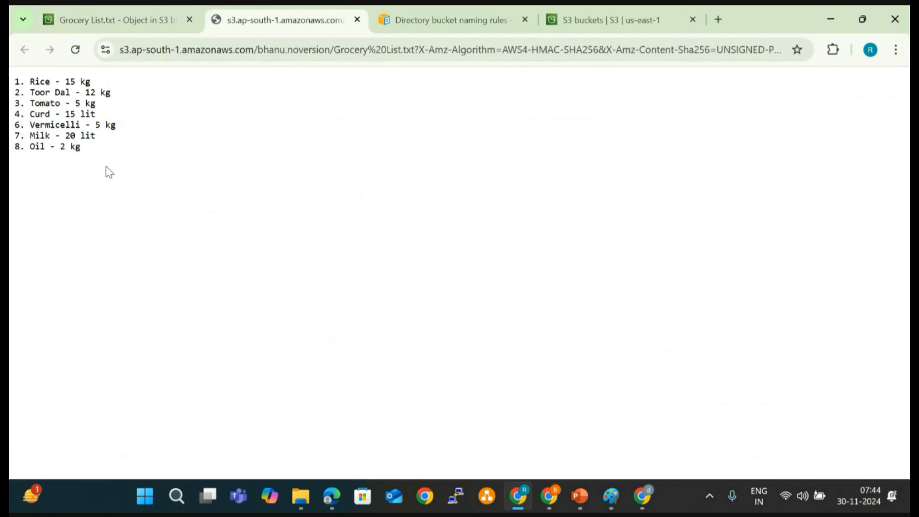
left_click_drag(112, 151, 12, 79)
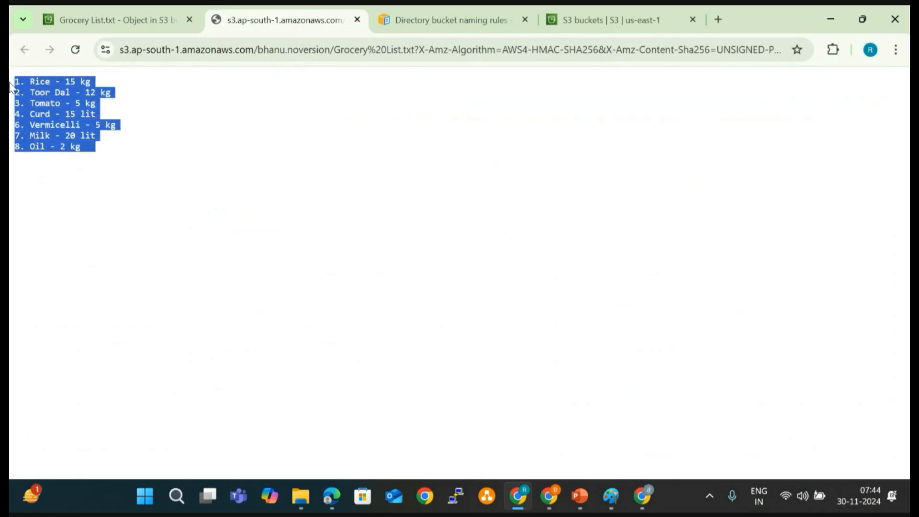
left_click(66, 84)
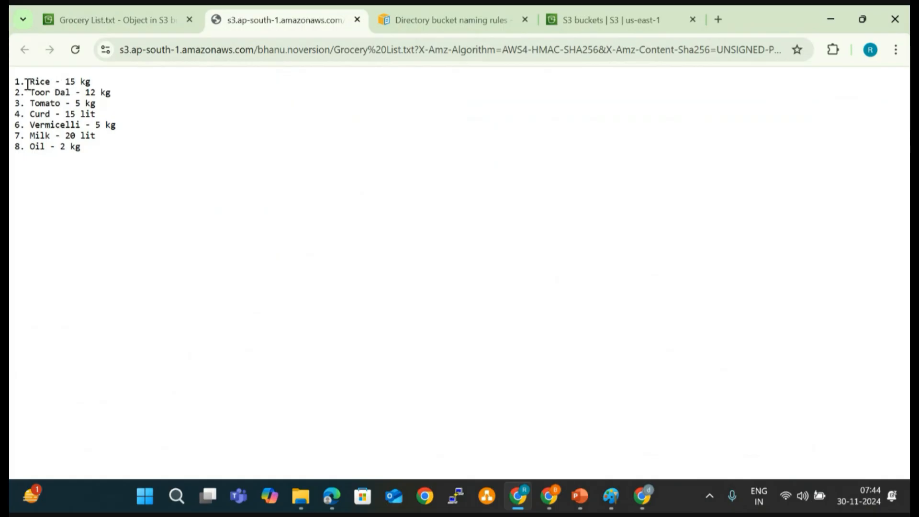
left_click_drag(28, 84, 111, 154)
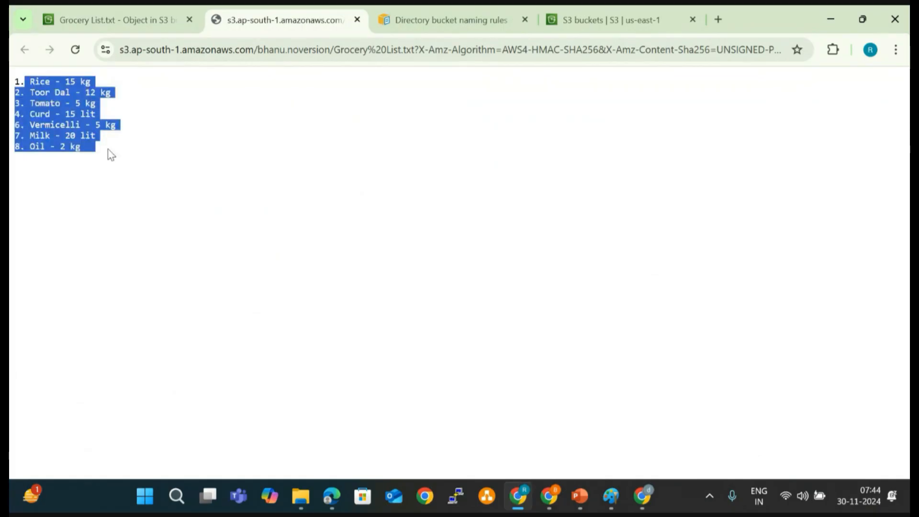
left_click_drag(98, 81, 99, 82)
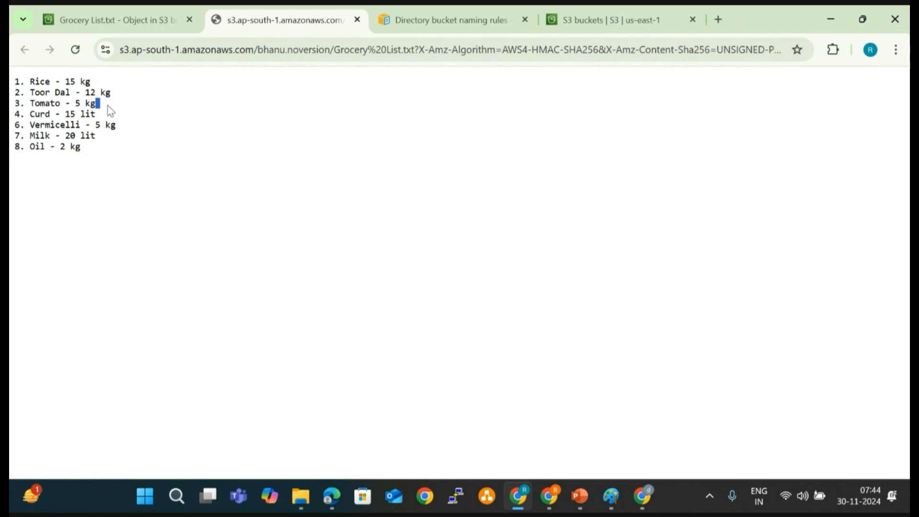
left_click(88, 122)
double_click(116, 127)
left_click_drag(96, 148, 23, 82)
- Return to the noversion bucket's object list and open the local Grocery List text file from File Explorer in Notepad
left_click(115, 20)
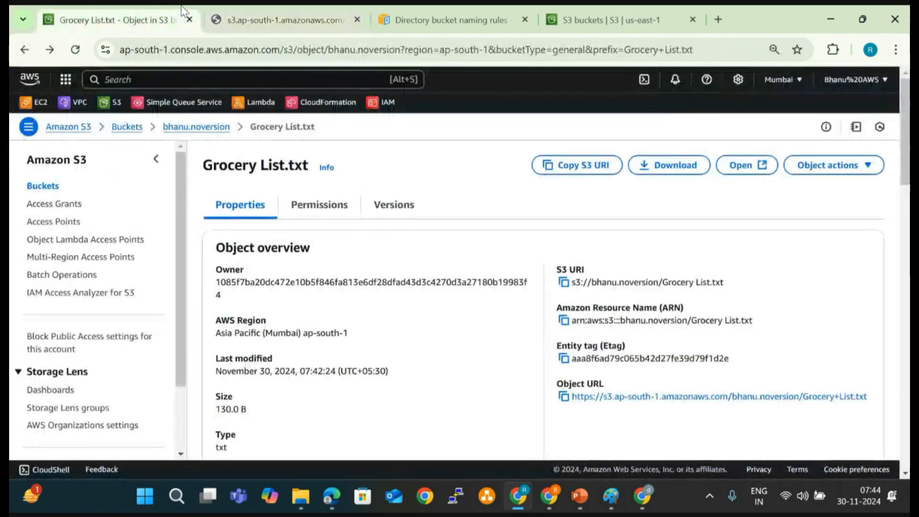
left_click(197, 127)
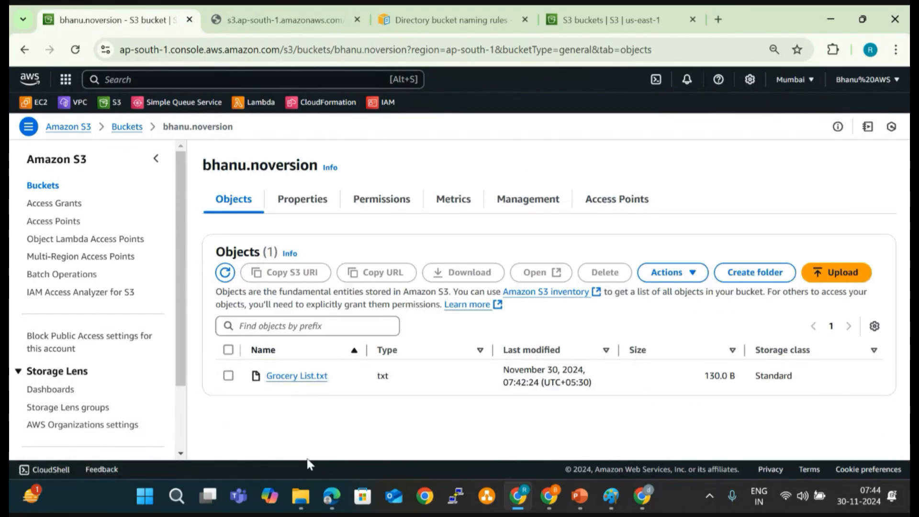
left_click(301, 495)
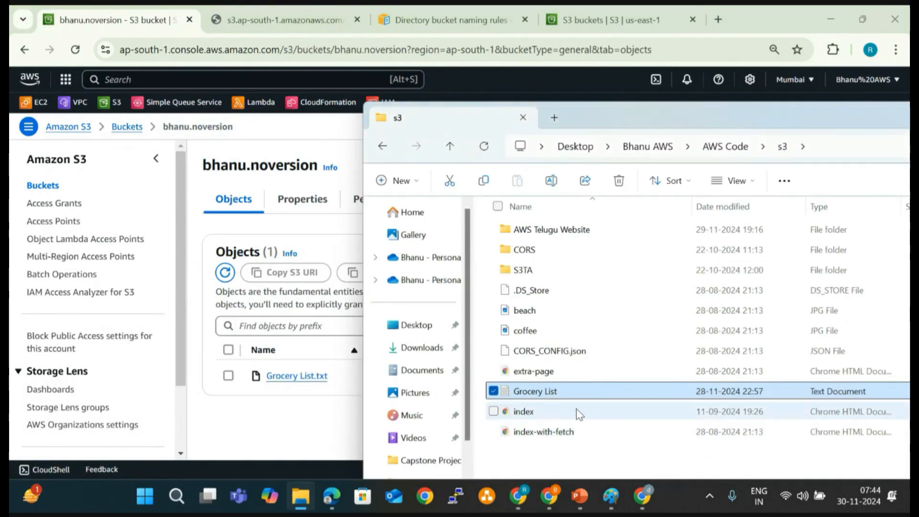
double_click(604, 398)
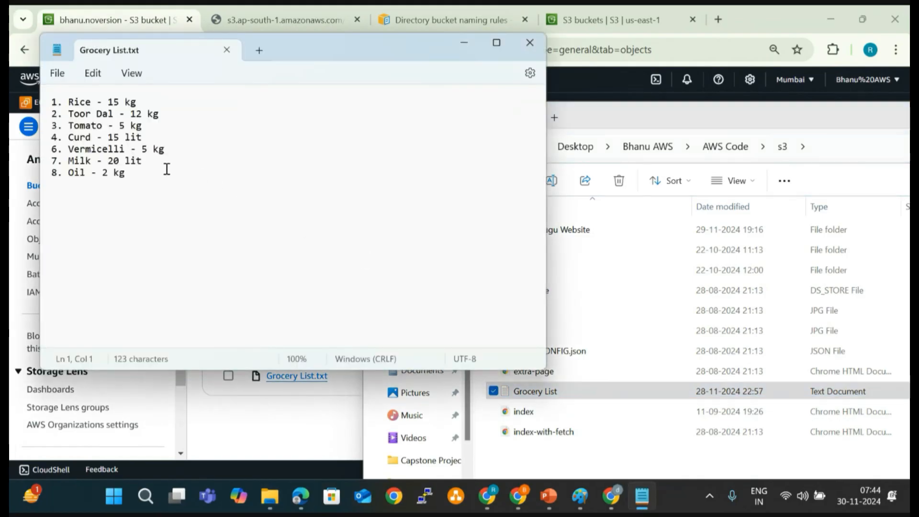
- Add the line "9. Gram flour - 5 kgs" at the end of the local grocery list
left_click(167, 170)
key("Return")
type("9. G")
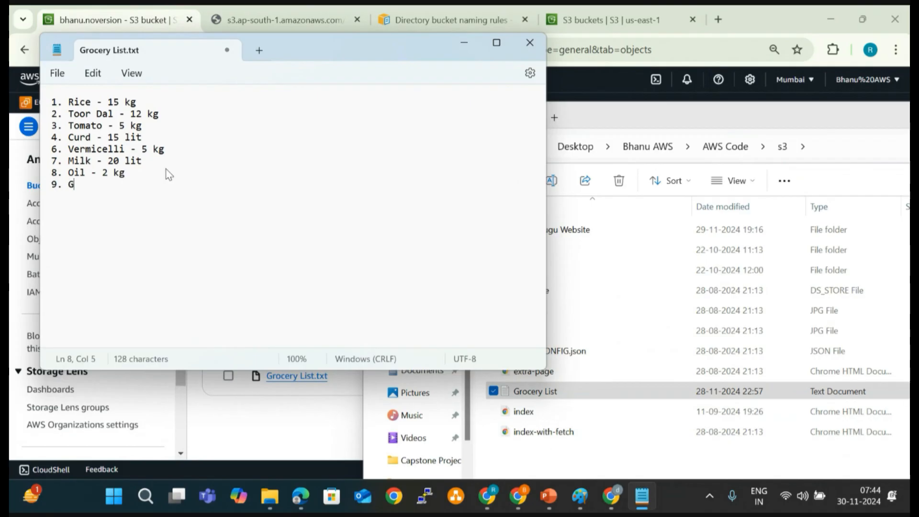
type("ram flour - 5 k")
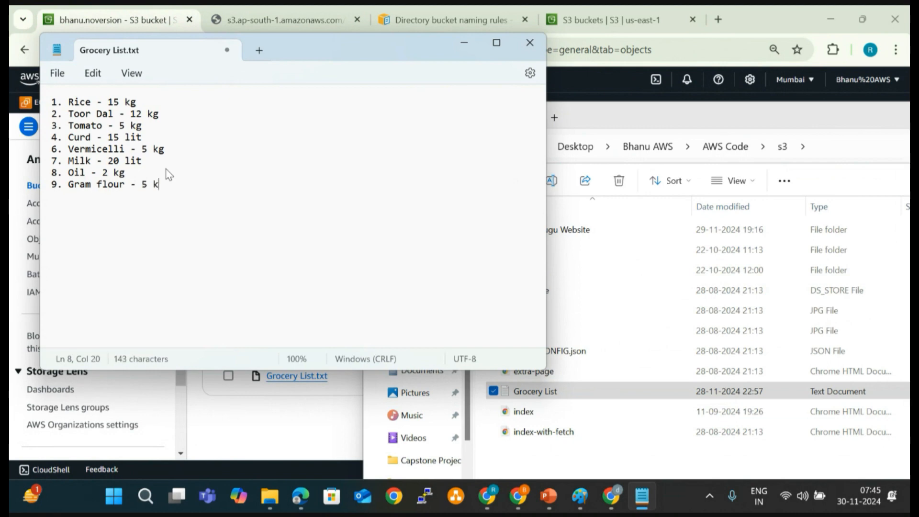
type("gs")
- Set the Oil quantity to 5 kg, save the grocery list and close Notepad
left_click(108, 176)
key("BackSpace")
type("5")
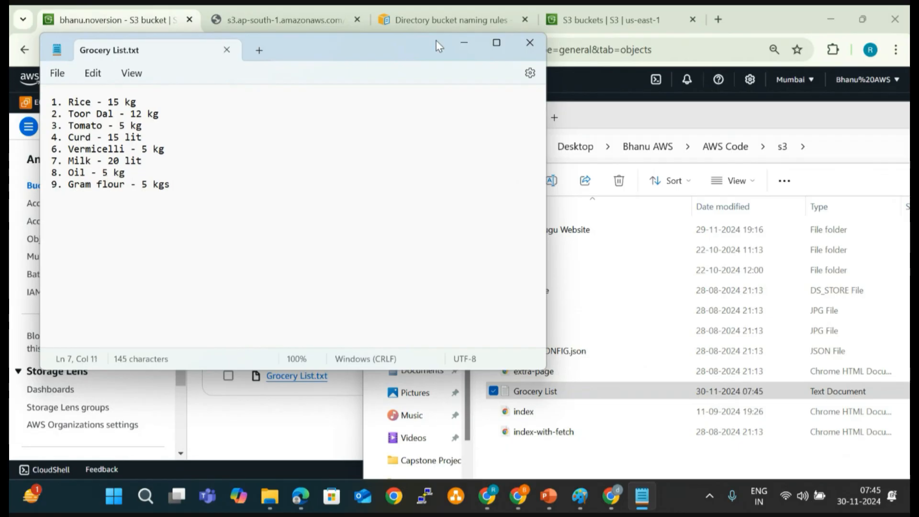
left_click(530, 42)
- Upload the edited Grocery List file from File Explorer to the noversion bucket and return to its object list
left_click(574, 394)
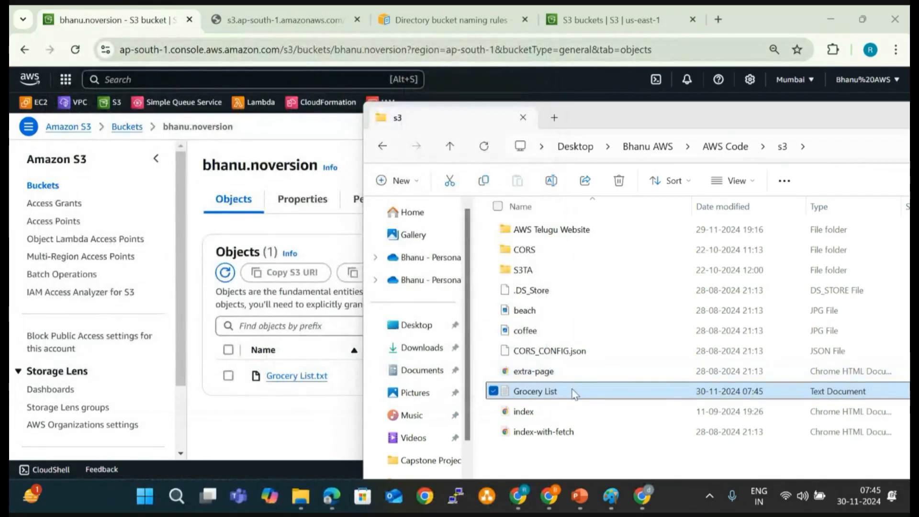
left_click_drag(573, 389, 287, 387)
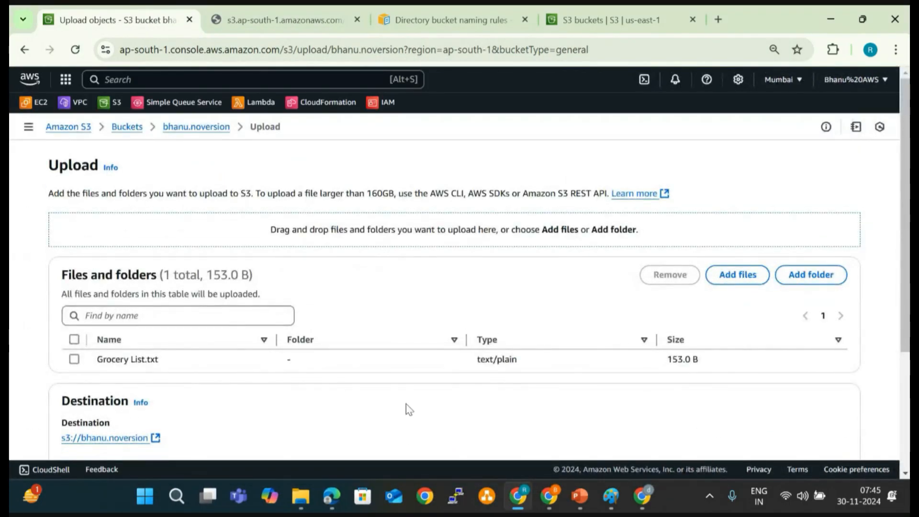
scroll(545, 373, "down", 3)
left_click(822, 430)
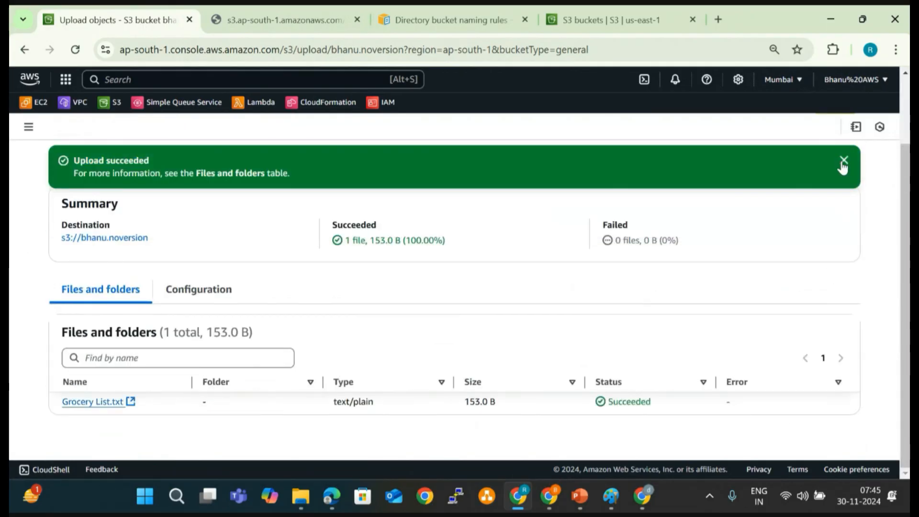
left_click(844, 160)
scroll(828, 196, "up", 1)
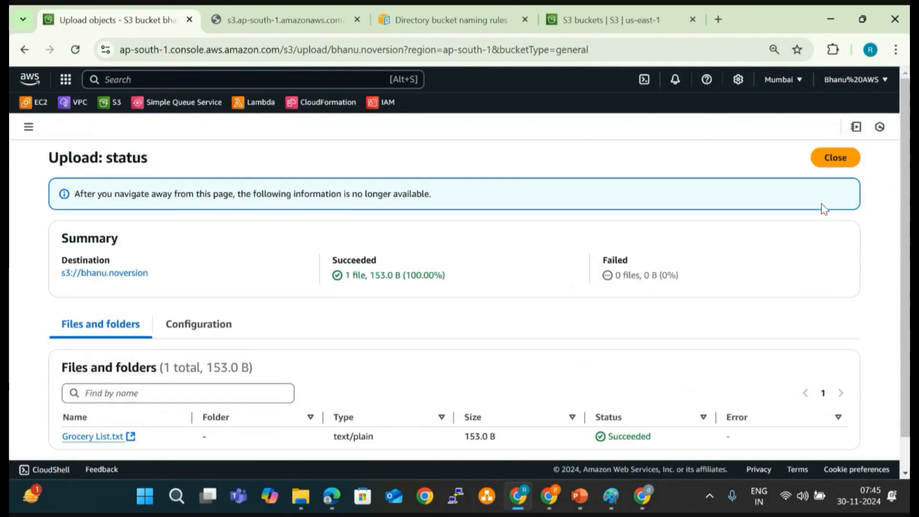
left_click(842, 156)
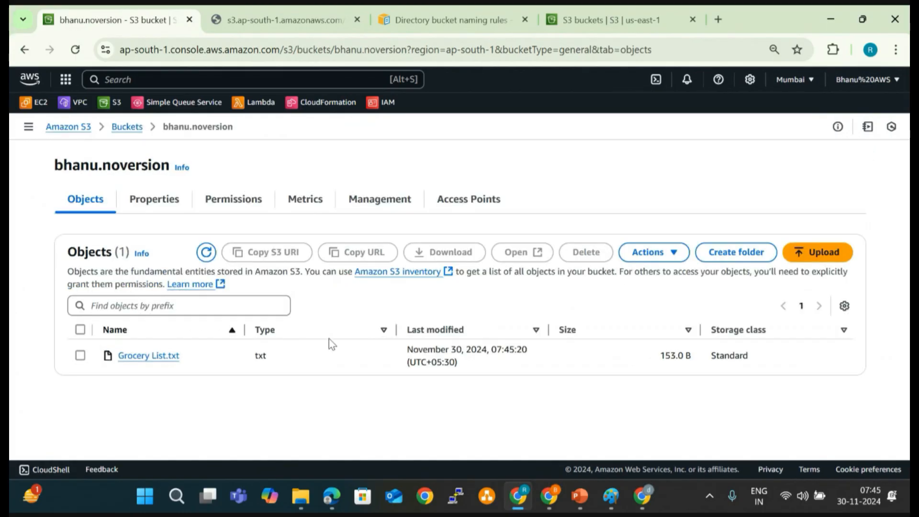
- Open the re-uploaded Grocery List.txt object, check its Gram flour line, and return to the noversion bucket
left_click(80, 356)
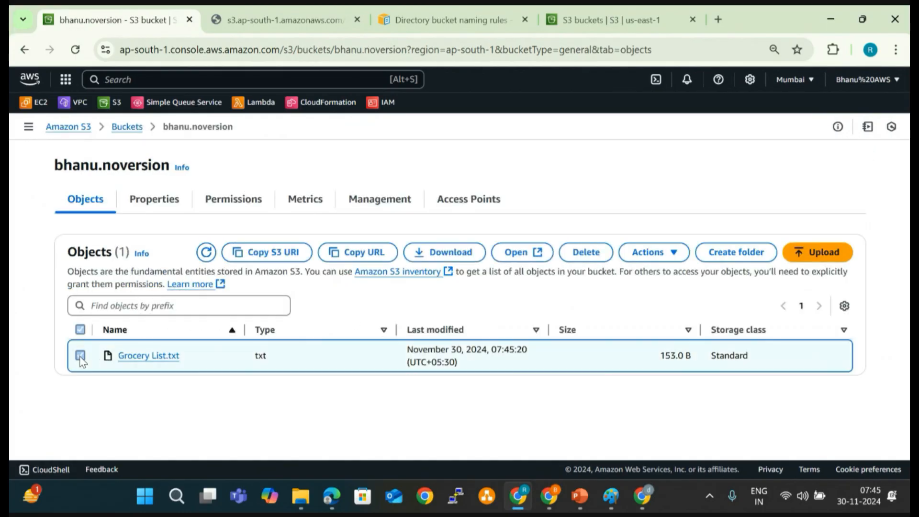
left_click(517, 258)
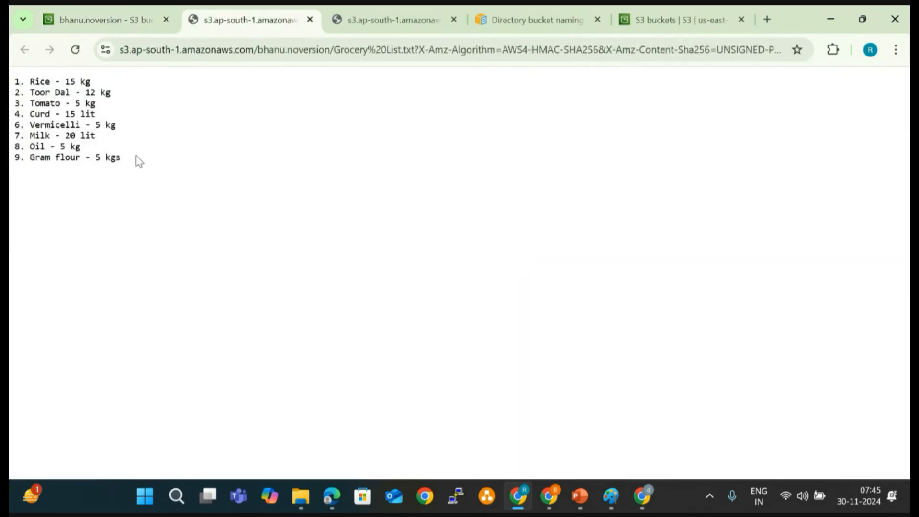
left_click_drag(139, 161, 12, 180)
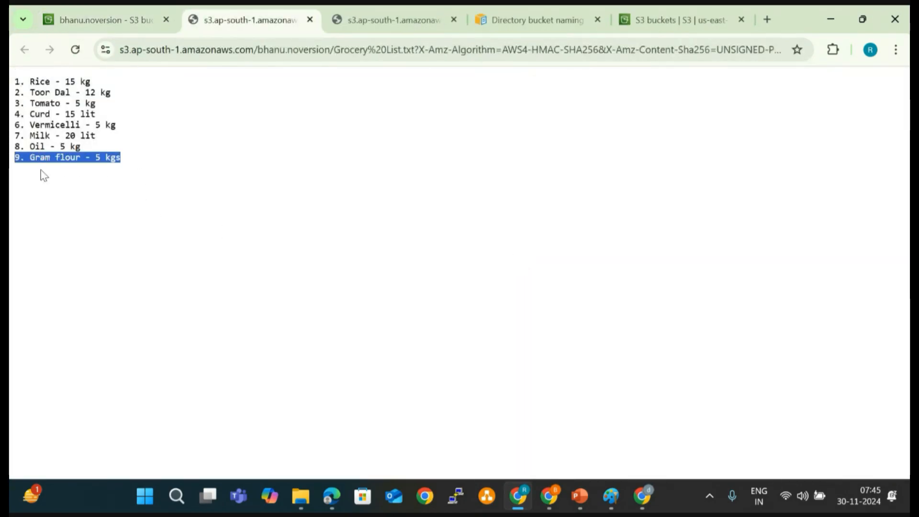
left_click(106, 7)
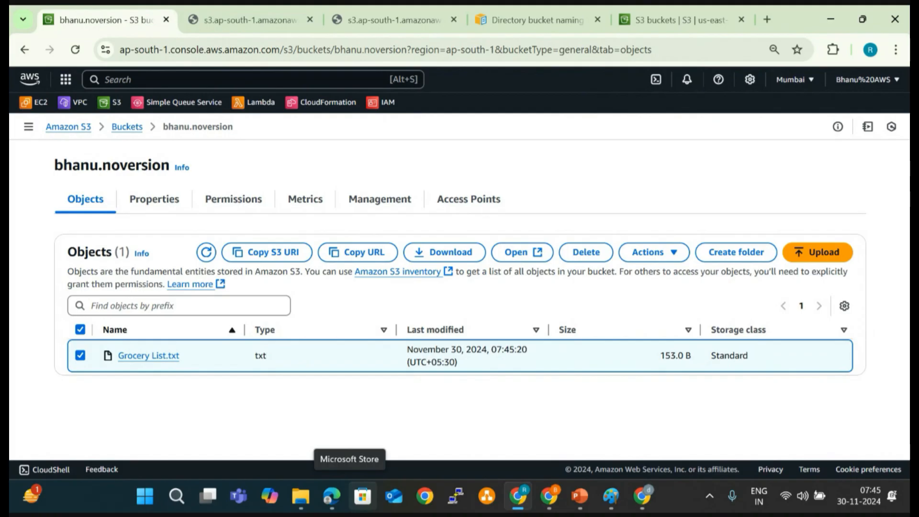
- Create a general purpose bucket named with the owner's first name followed by ".version", keeping the default settings
left_click(128, 129)
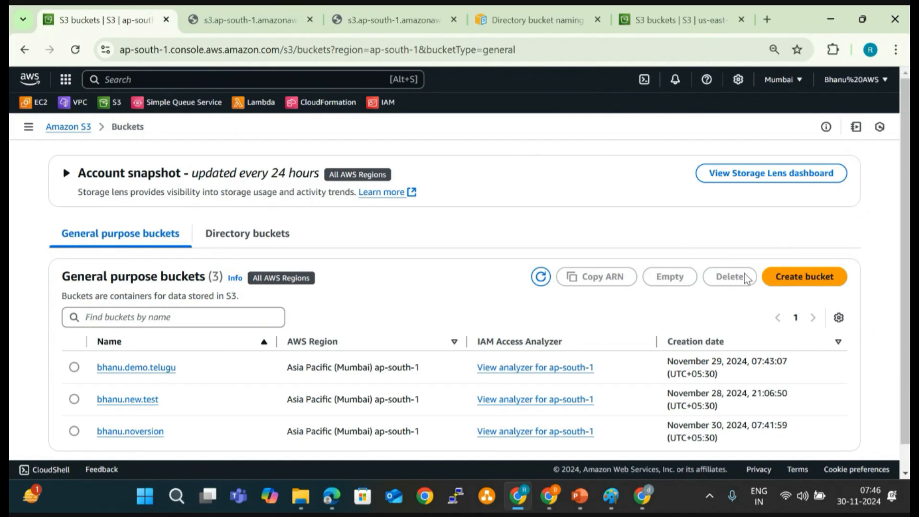
left_click(805, 286)
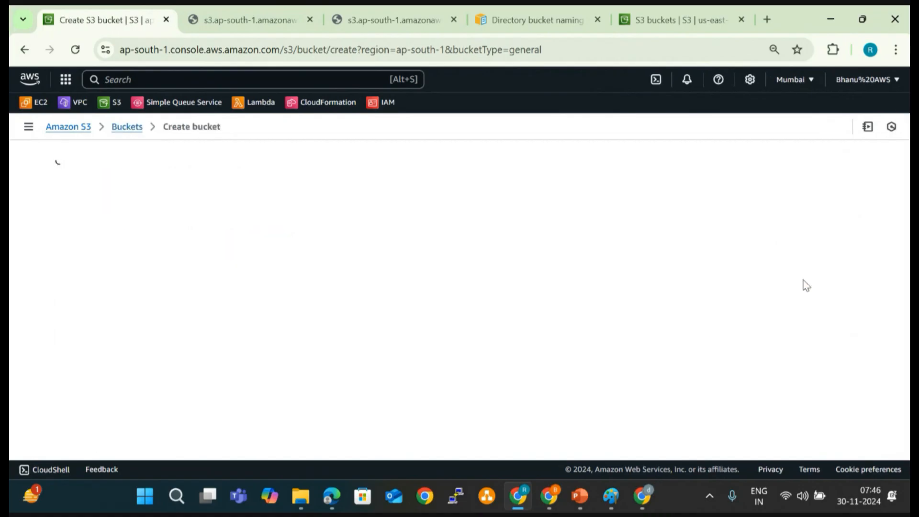
scroll(352, 285, "down", 2)
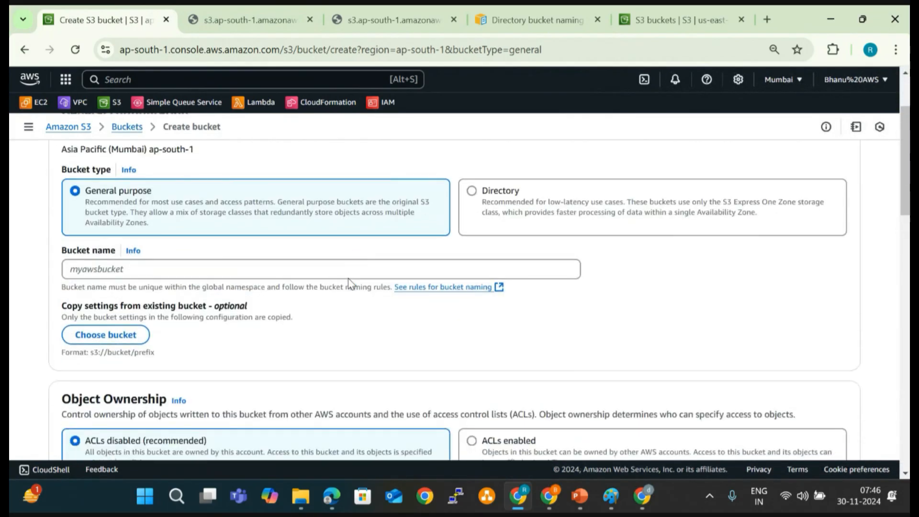
left_click(225, 268)
type("b")
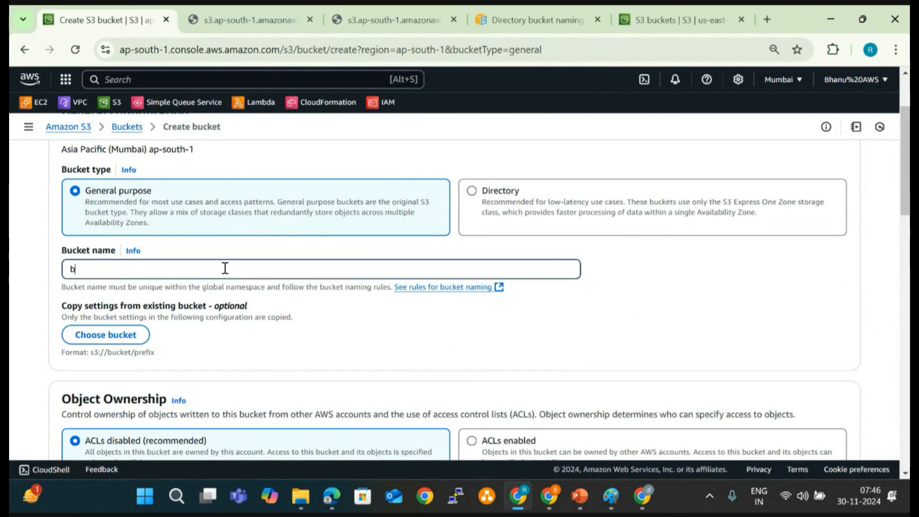
type("hanu.versioning")
key("BackSpace")
key("BackSpace")
key("BackSpace")
scroll(225, 268, "down", 8)
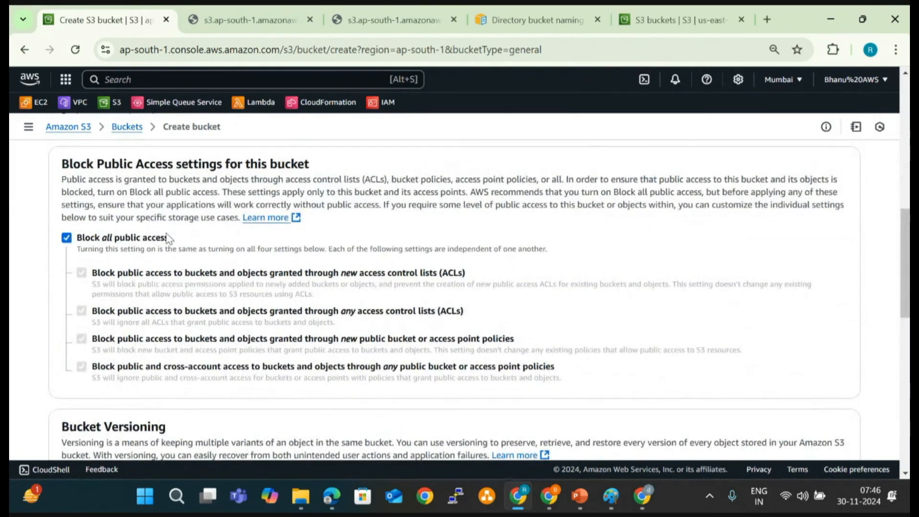
scroll(167, 238, "down", 15)
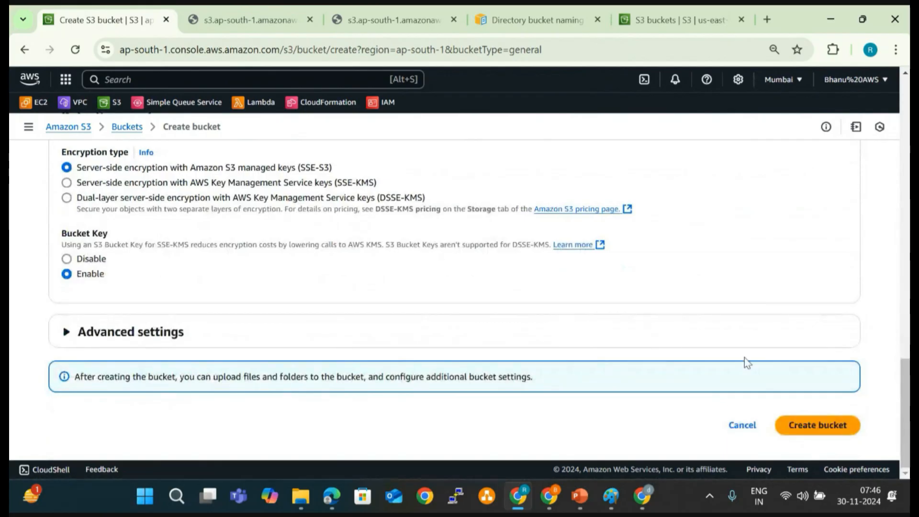
left_click(809, 431)
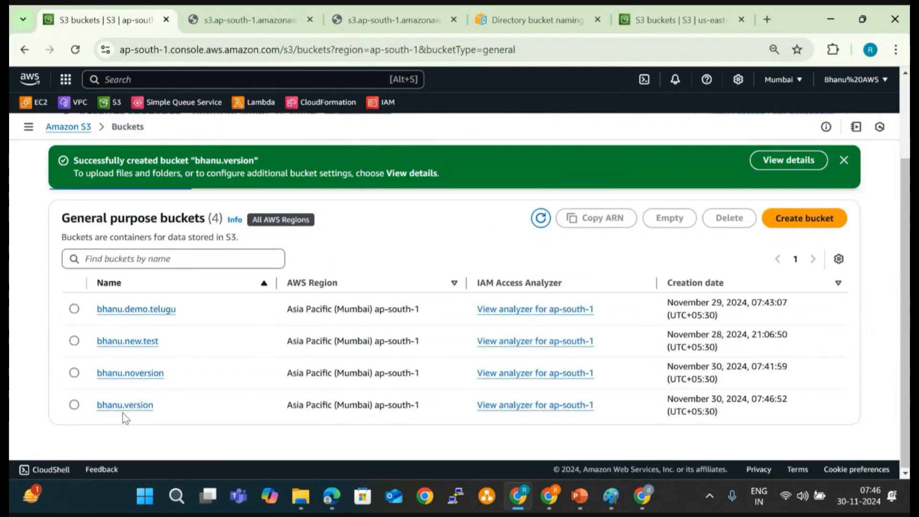
- Open the new version bucket, then open the local Grocery List file from File Explorer in Notepad
left_click(122, 410)
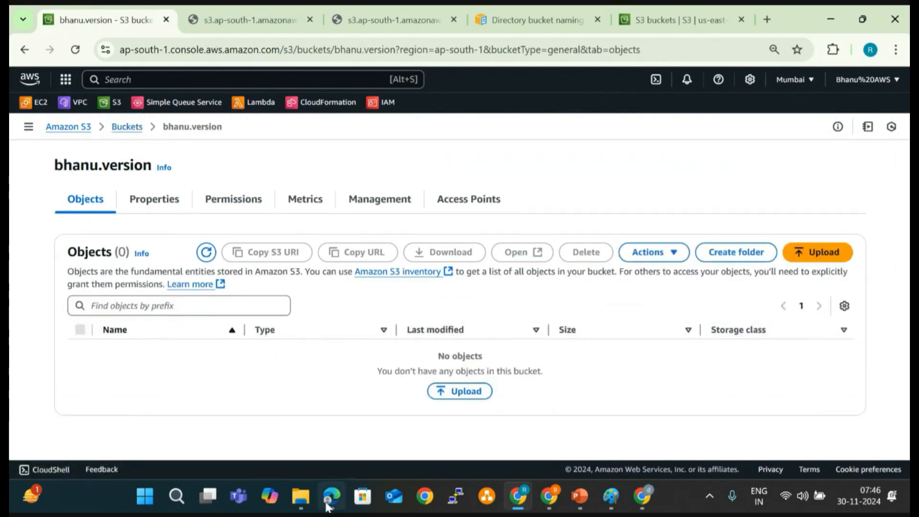
left_click(300, 497)
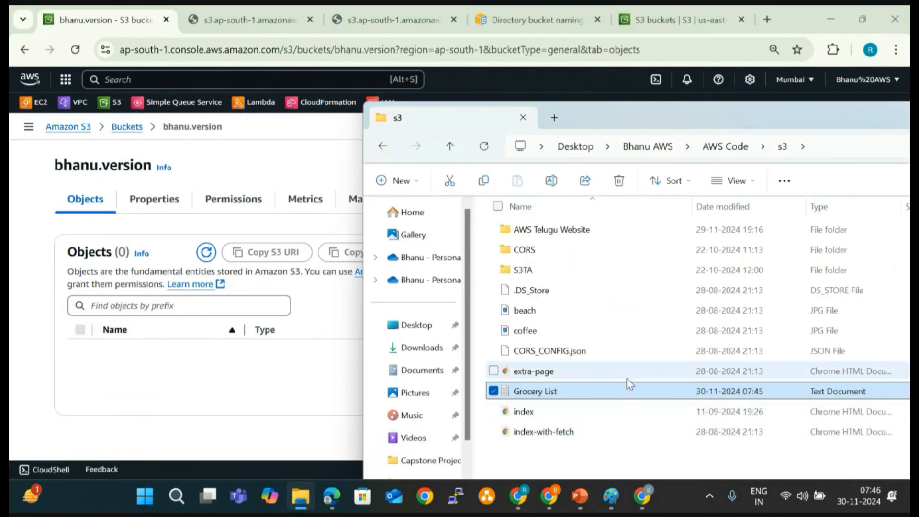
double_click(634, 397)
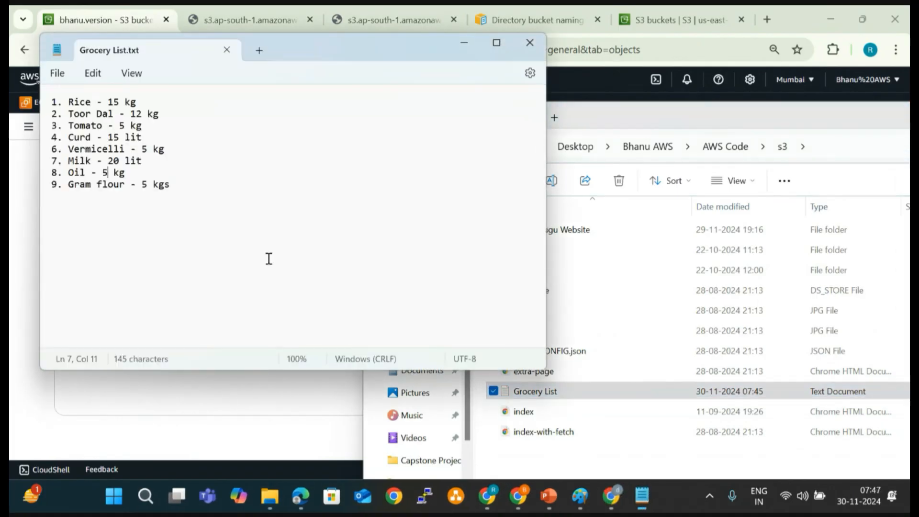
- Delete the Gram flour line, set the Oil quantity to 2 kg, and save and close the grocery list
left_click(185, 185)
left_click_drag(184, 185, 31, 189)
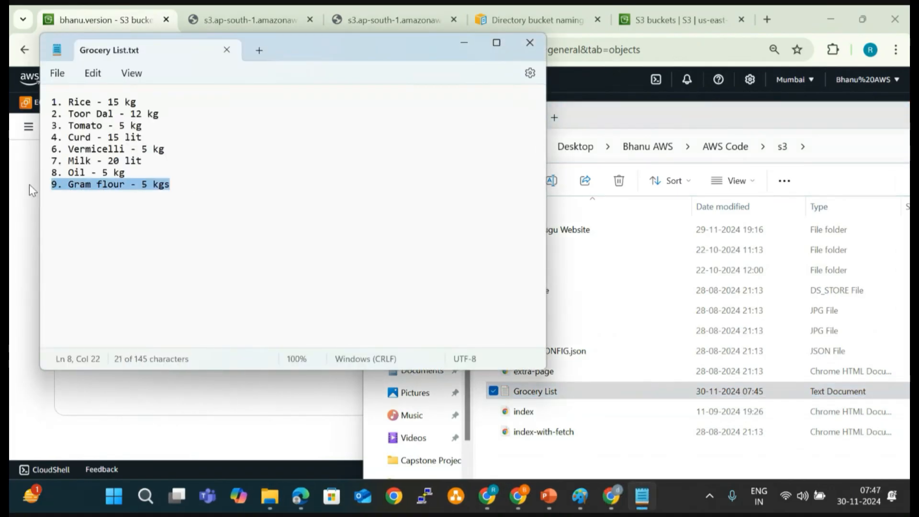
key("Delete")
left_click(108, 175)
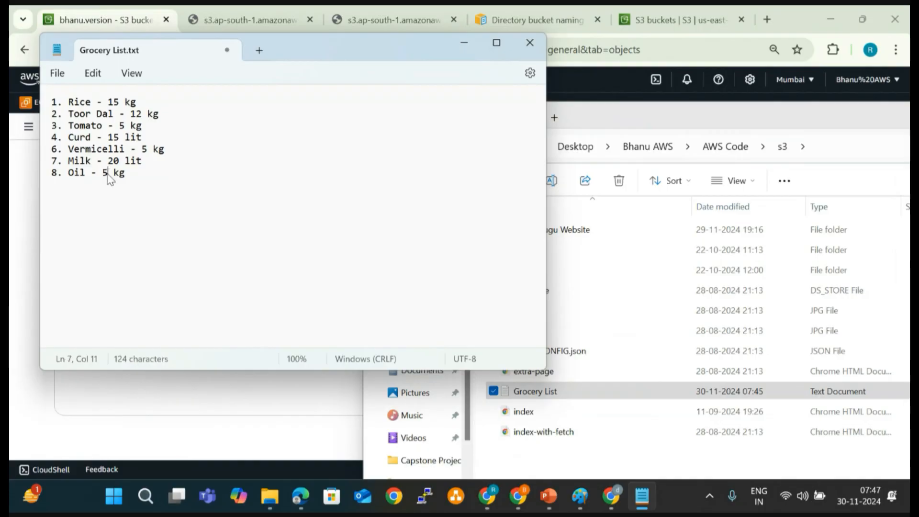
key("BackSpace")
type("2")
left_click(530, 43)
- Upload the local Grocery List file to the version bucket and return to its object list
left_click_drag(577, 401, 220, 371)
scroll(441, 406, "down", 3)
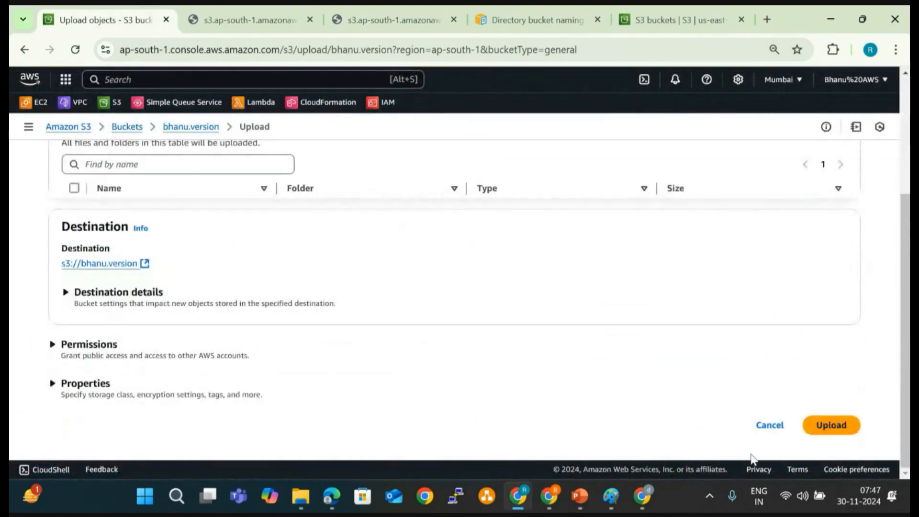
left_click(838, 437)
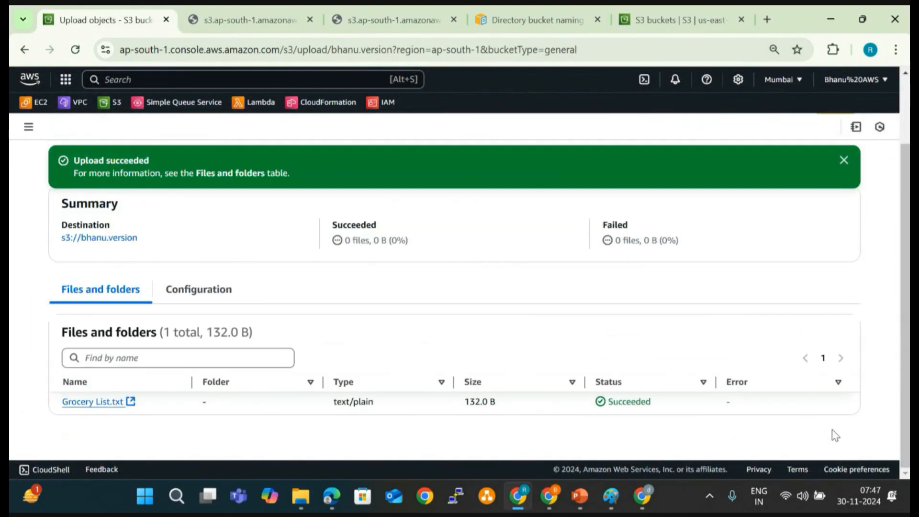
left_click(842, 162)
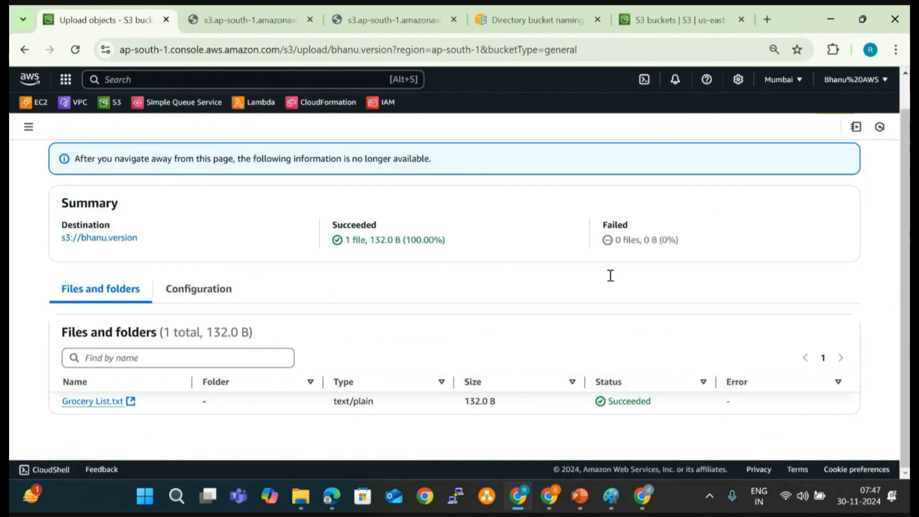
scroll(783, 258, "up", 1)
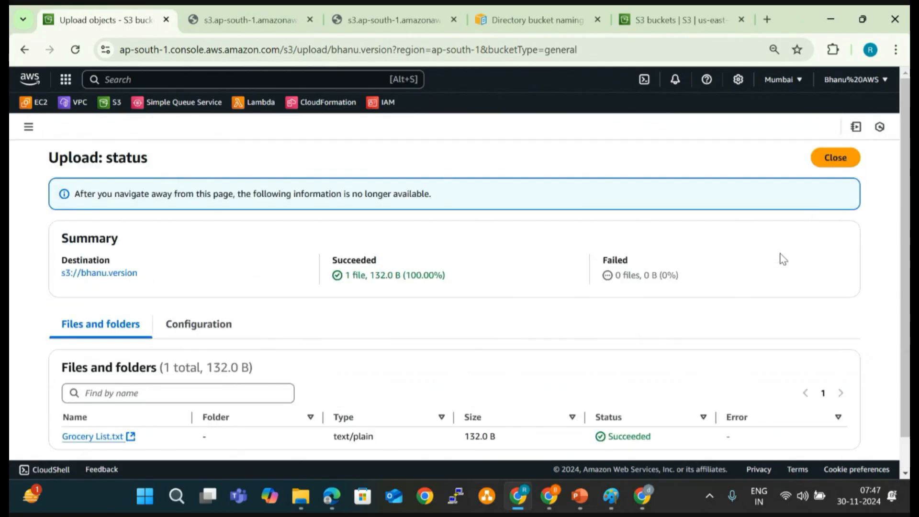
left_click(844, 162)
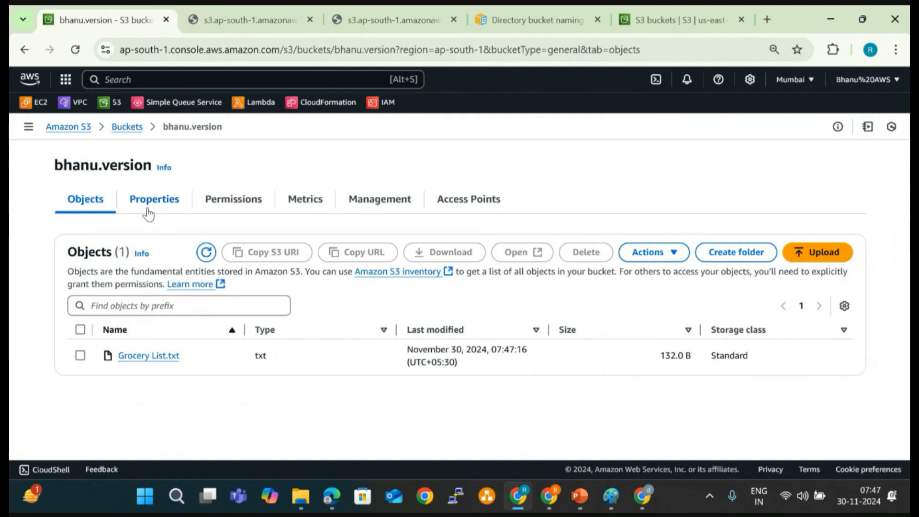
- Enable Bucket Versioning in the version bucket's properties, save the change, and return to its object list
left_click(149, 210)
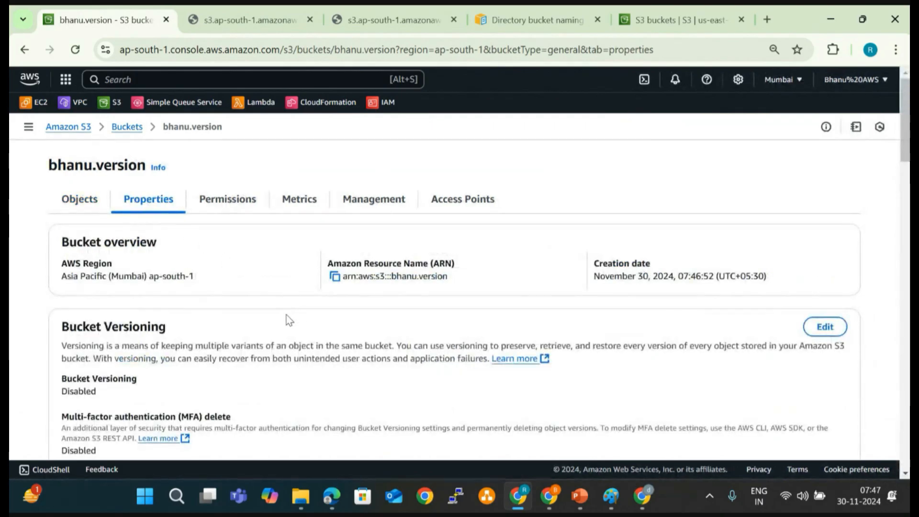
left_click_drag(65, 324, 199, 329)
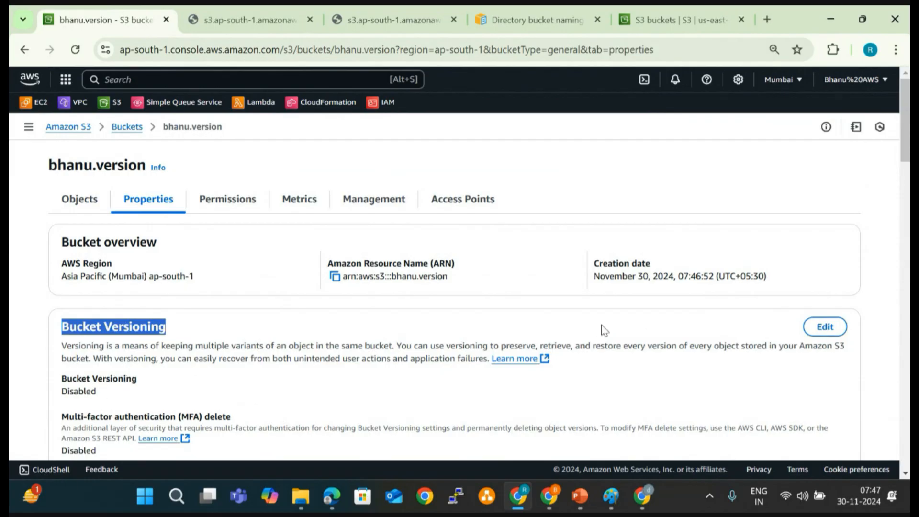
left_click(833, 330)
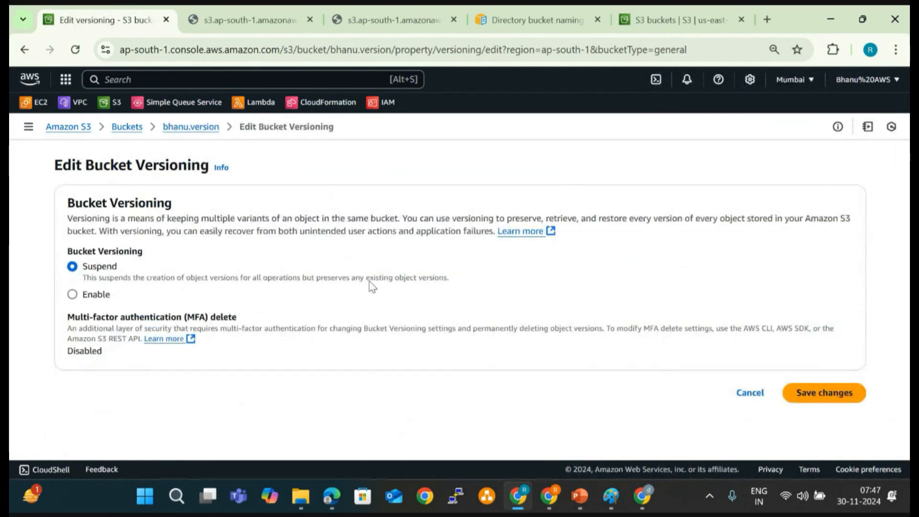
left_click(73, 294)
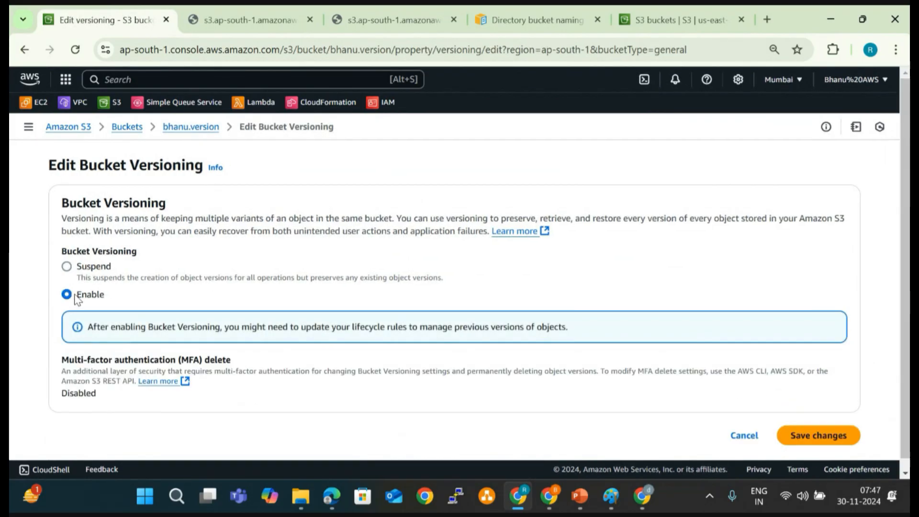
scroll(392, 344, "down", 1)
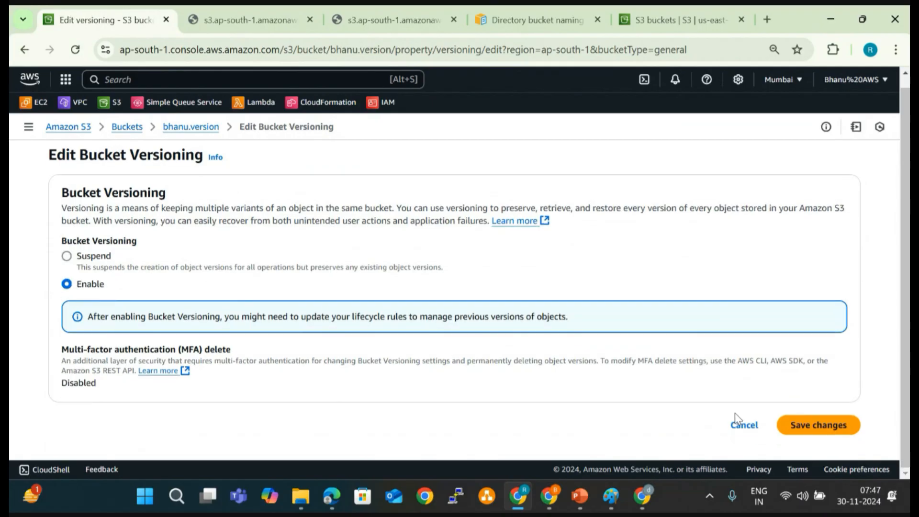
left_click(809, 424)
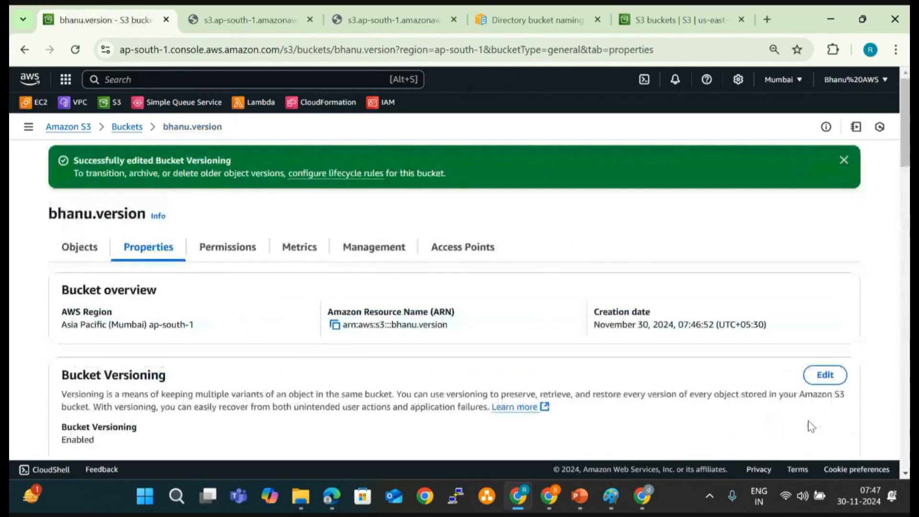
scroll(455, 401, "down", 1)
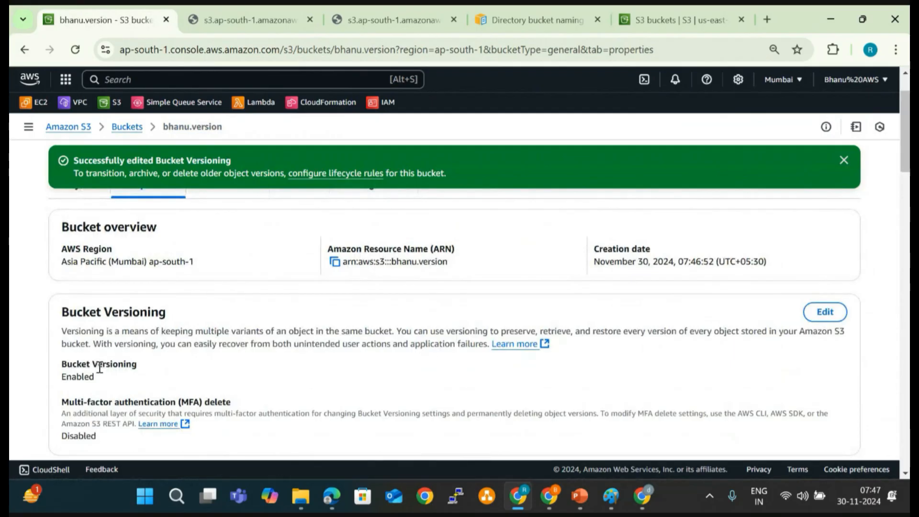
scroll(111, 370, "up", 1)
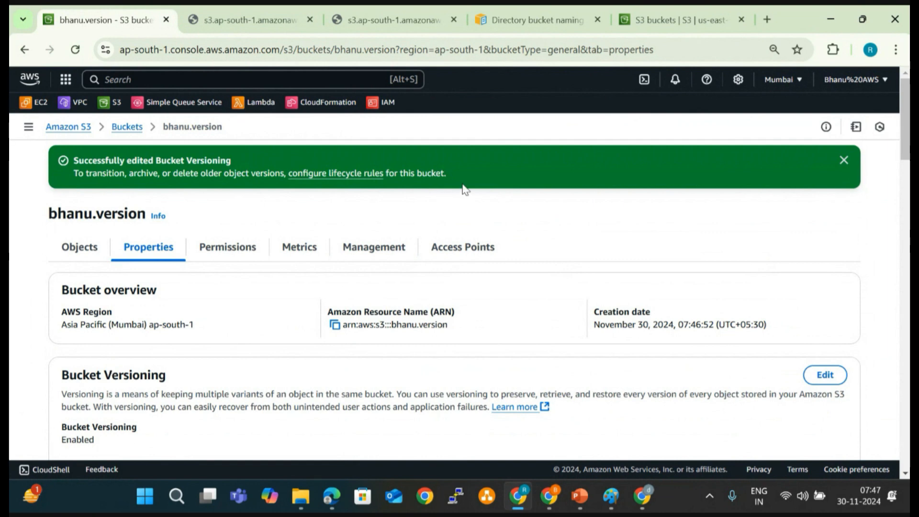
left_click(844, 160)
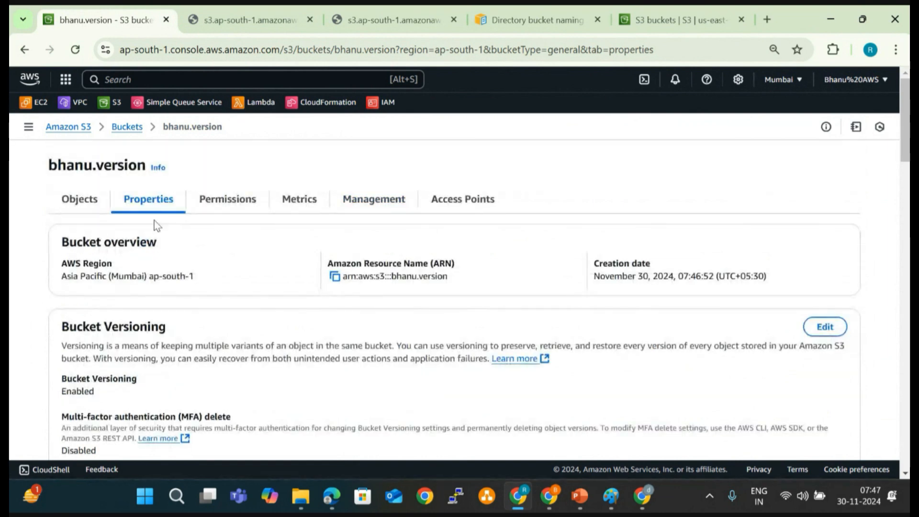
left_click(81, 215)
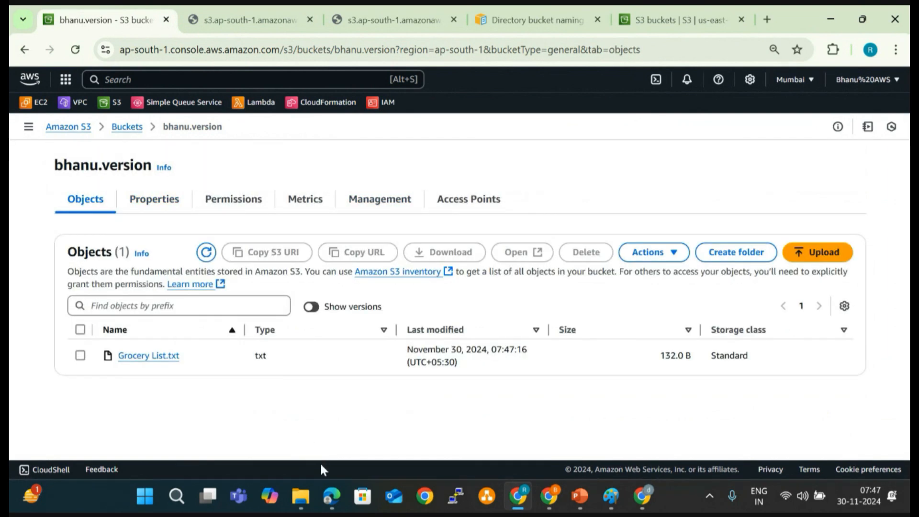
- In the local Grocery List file, set the Oil quantity to 5 kg, add the line "9. Gram flour - 5kgs", and save and close it
left_click(300, 497)
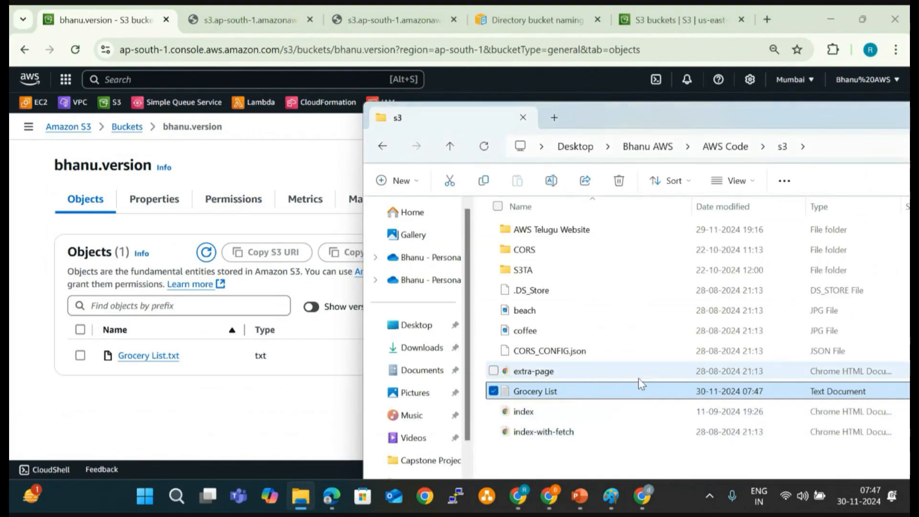
double_click(650, 395)
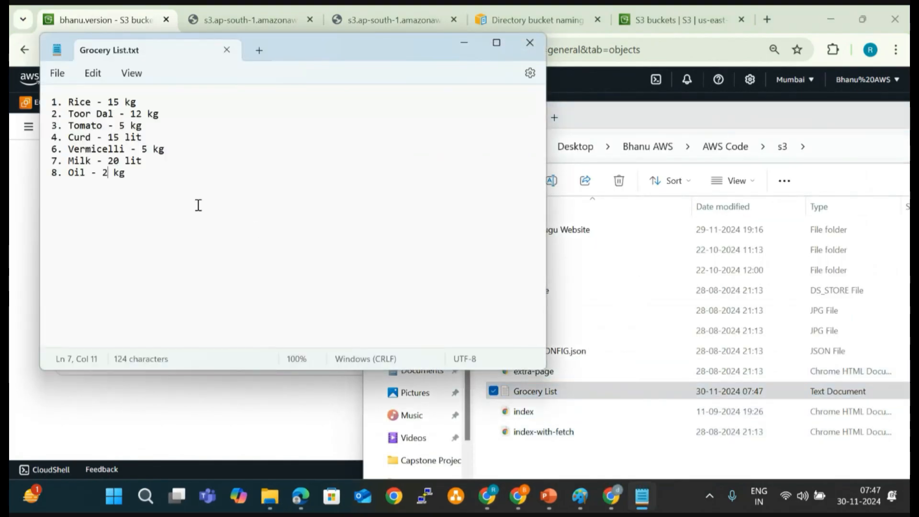
key("BackSpace")
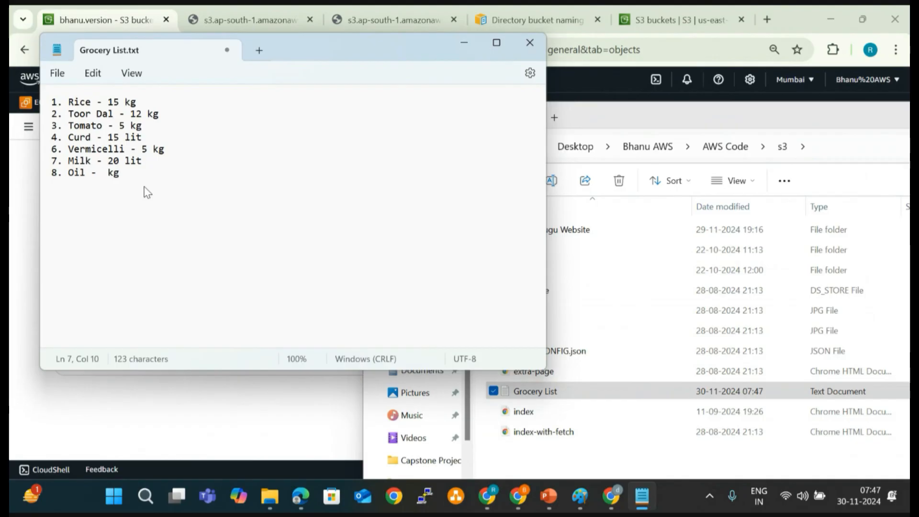
type("5")
key("Right")
key("Right")
key("Right")
key("Return")
type("9. Gram flour - ")
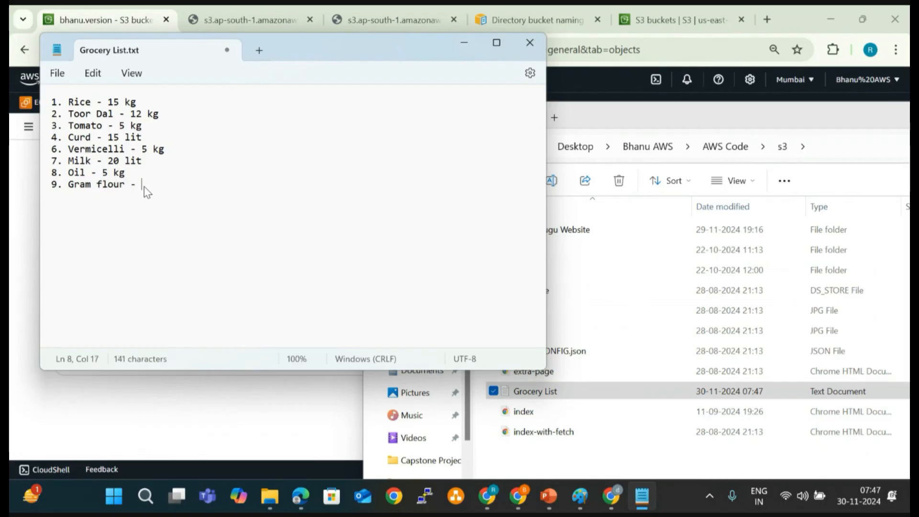
type("5kgs")
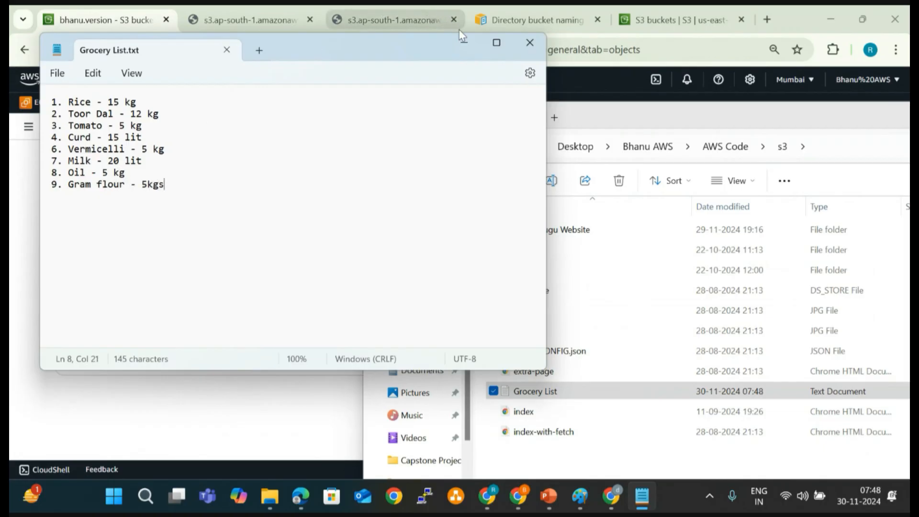
left_click(530, 43)
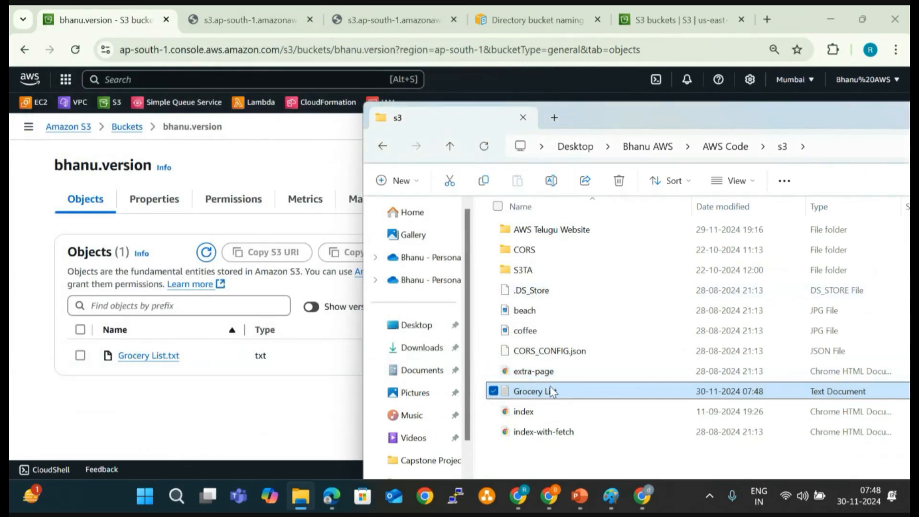
- Upload the edited Grocery List file to the versioned bucket and return to its object list
left_click_drag(550, 389, 195, 365)
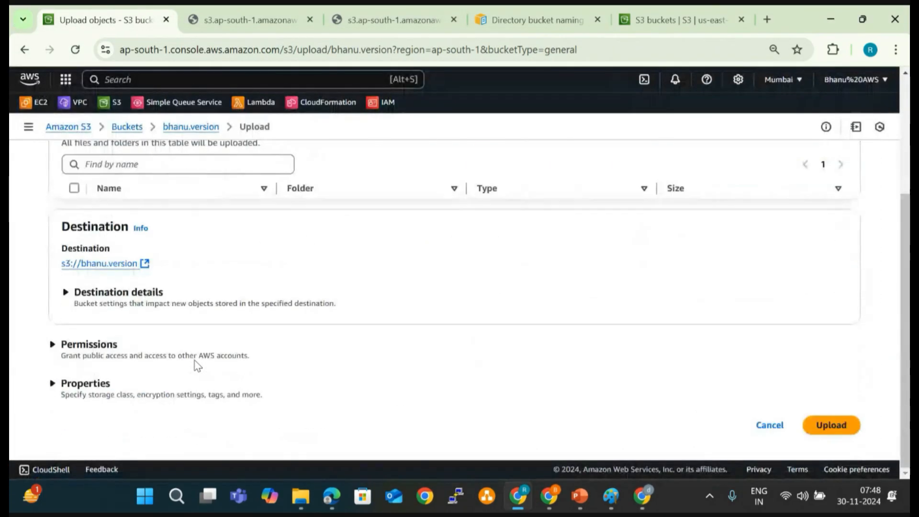
left_click(832, 426)
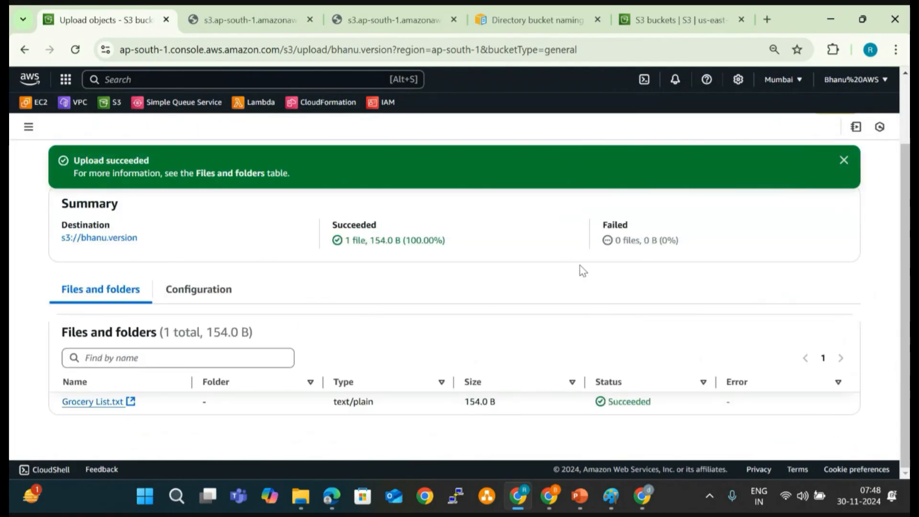
left_click(844, 160)
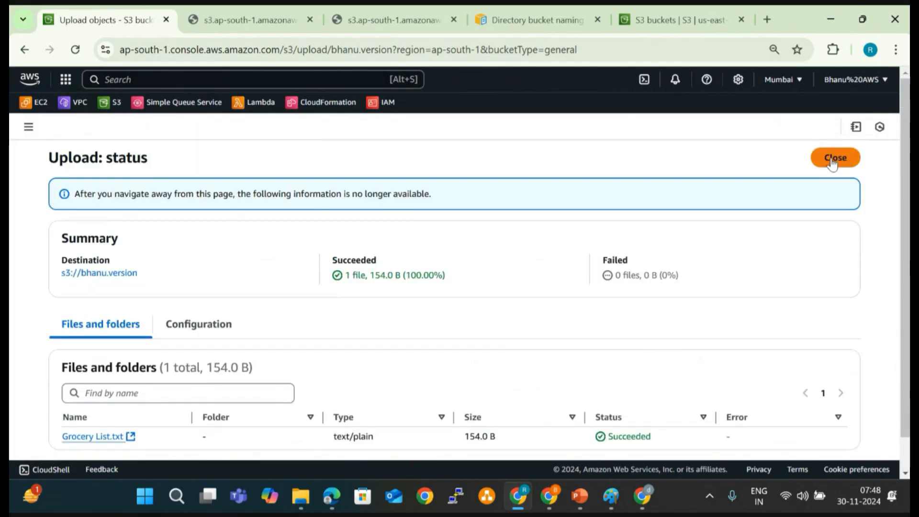
left_click(845, 161)
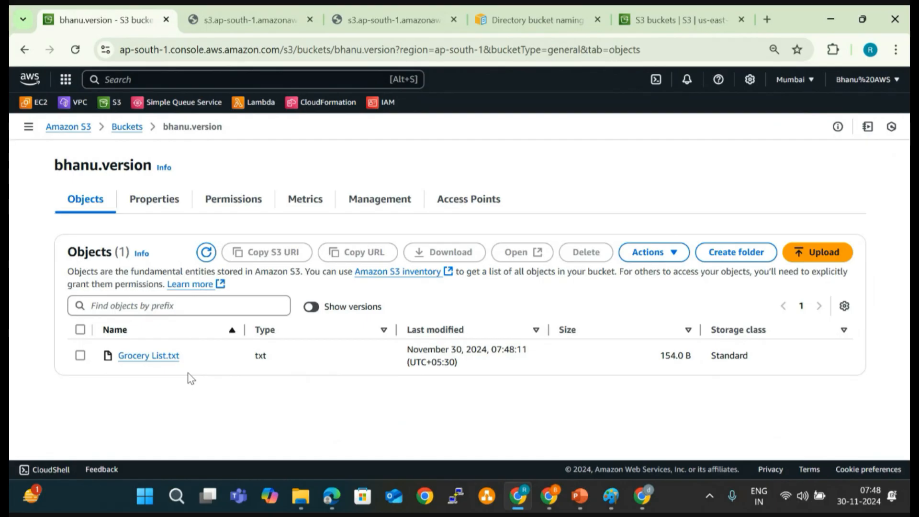
- Show the object versions in the bucket and compare the version IDs of the two Grocery List.txt entries
left_click(312, 307)
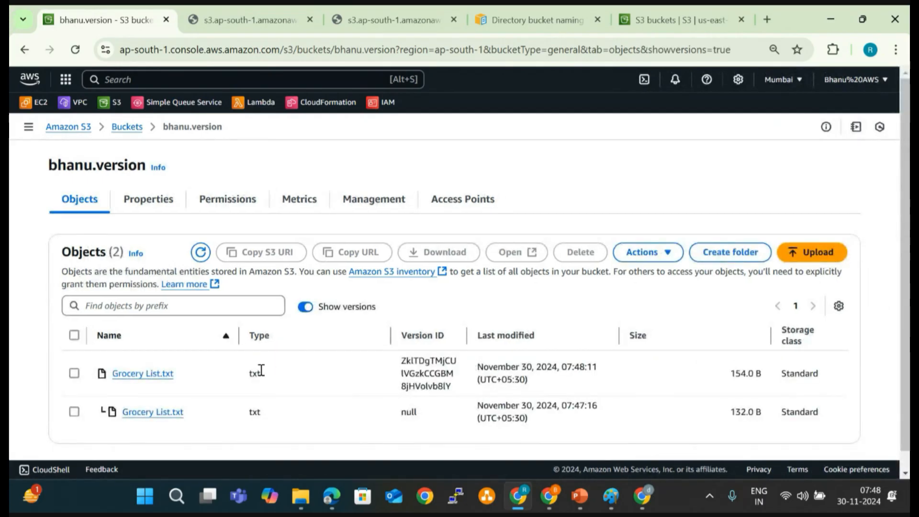
scroll(261, 371, "down", 1)
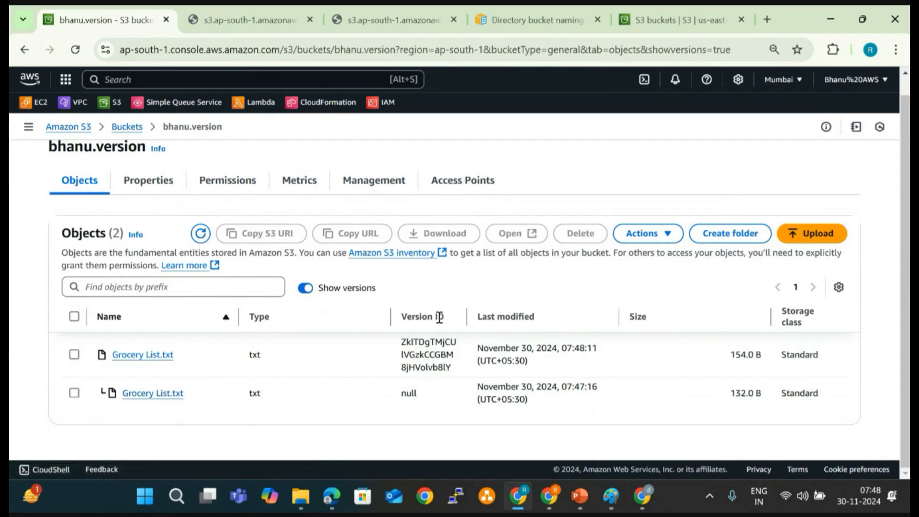
double_click(411, 392)
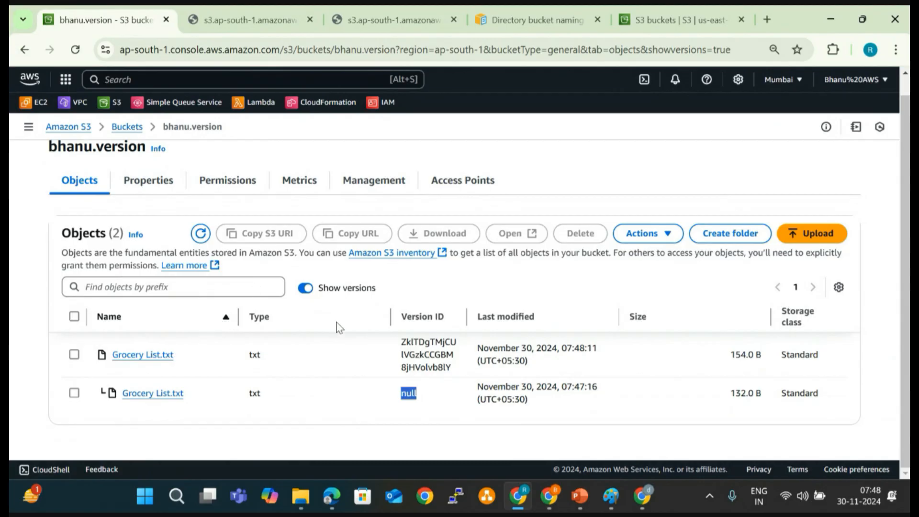
left_click_drag(401, 340, 451, 377)
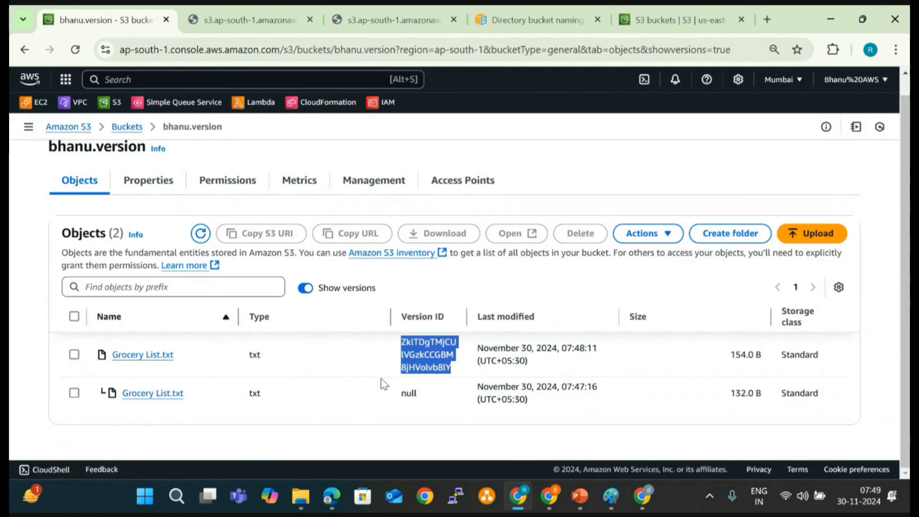
- Open the older Grocery List.txt version with the null version ID to check its contents, and return to the bucket
left_click(75, 393)
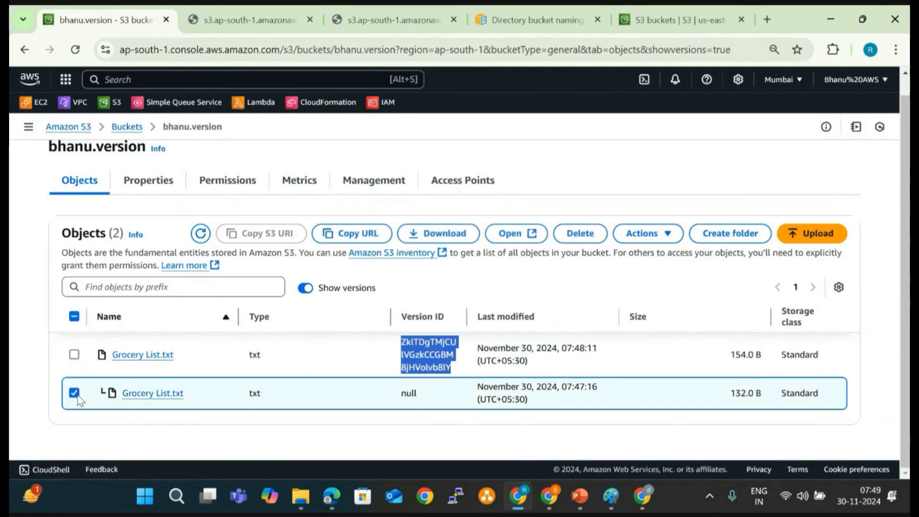
left_click(535, 233)
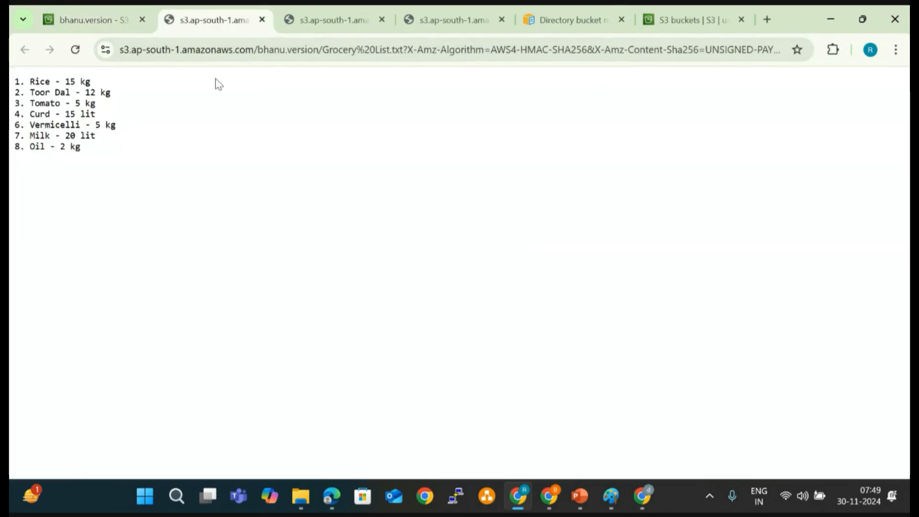
left_click_drag(94, 158, 16, 81)
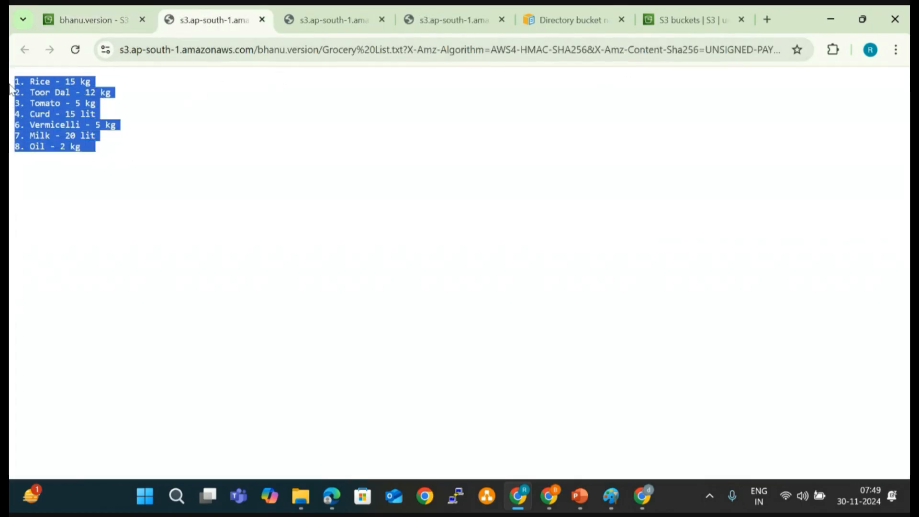
left_click(88, 20)
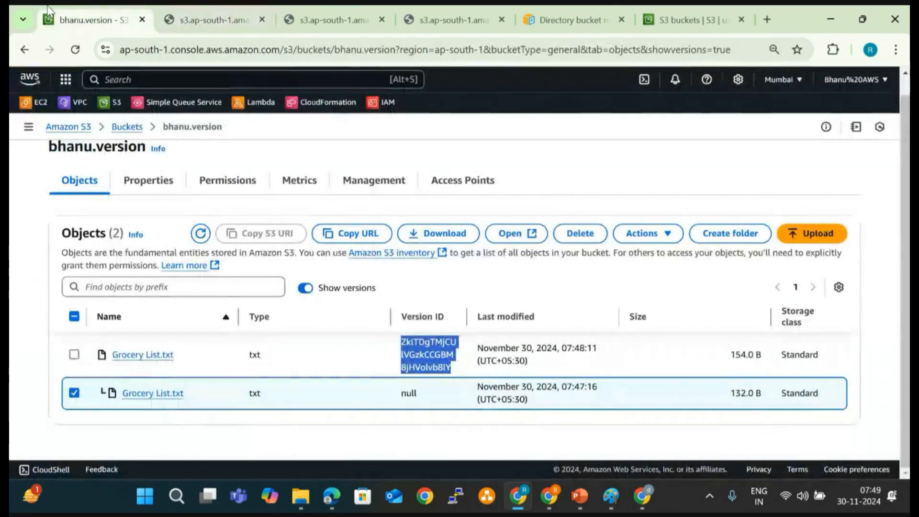
- Open only the latest Grocery List.txt version to review its contents, and return to the bucket's version list
left_click(74, 354)
left_click(73, 393)
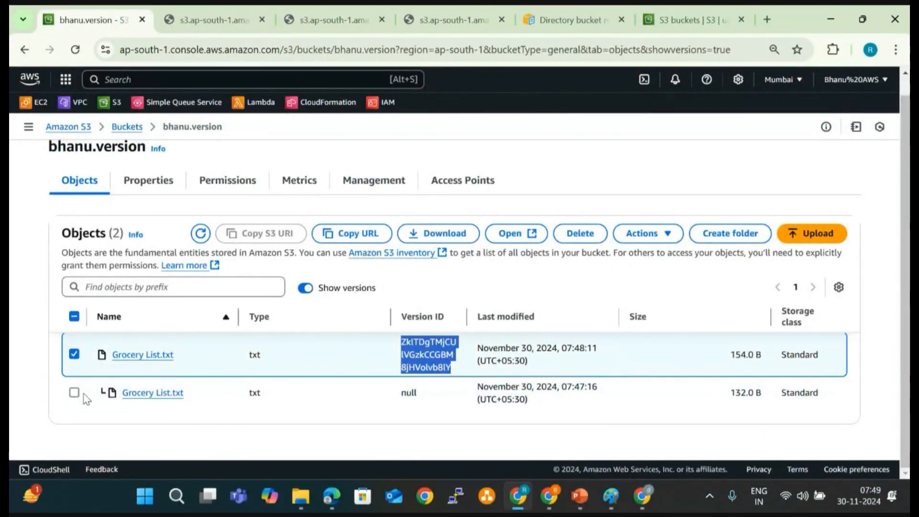
left_click(511, 234)
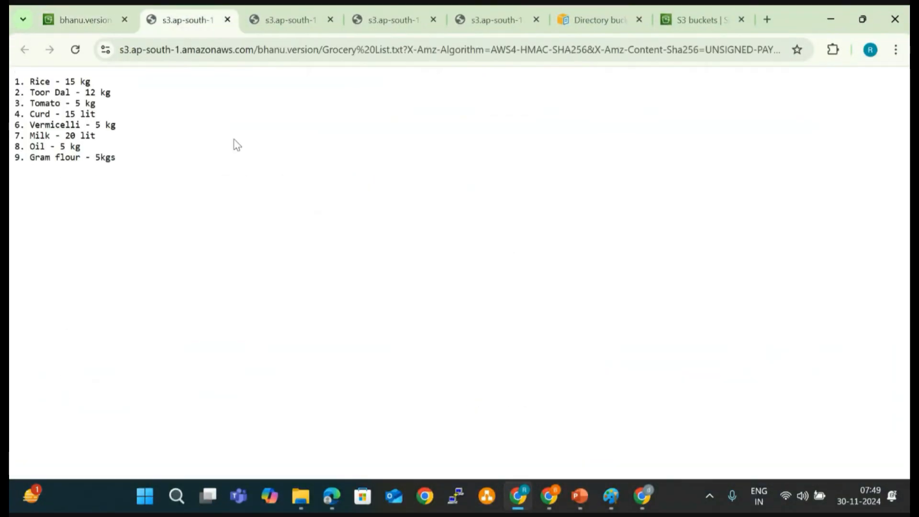
left_click_drag(140, 157, 10, 91)
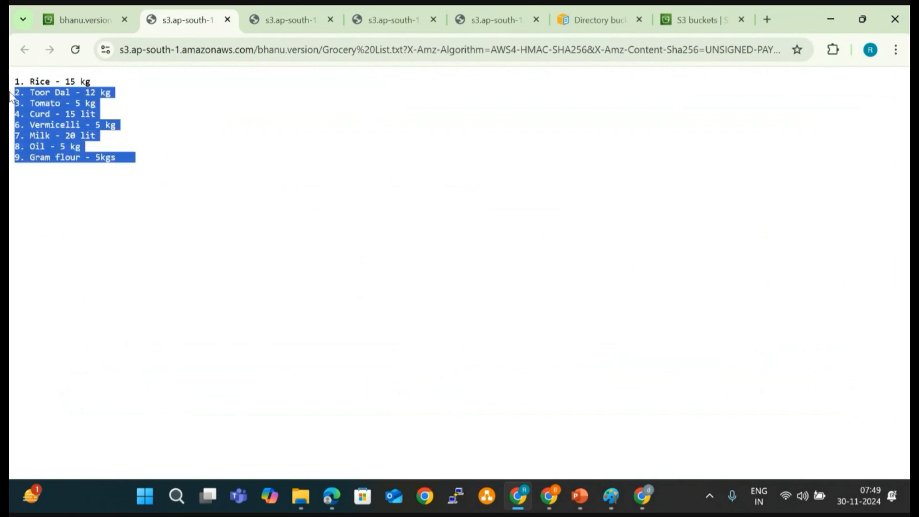
left_click(76, 14)
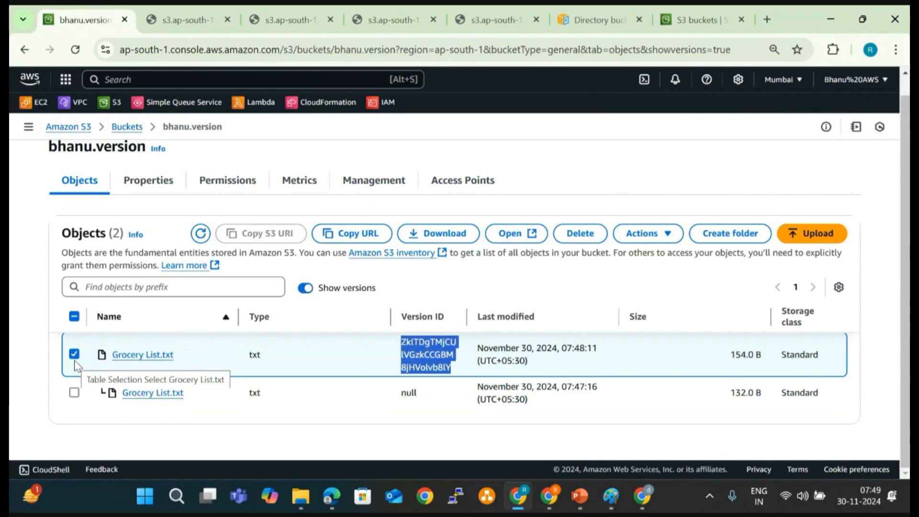
- Hide the object versions, select the single listed Grocery List.txt, and show all versions again
left_click(306, 289)
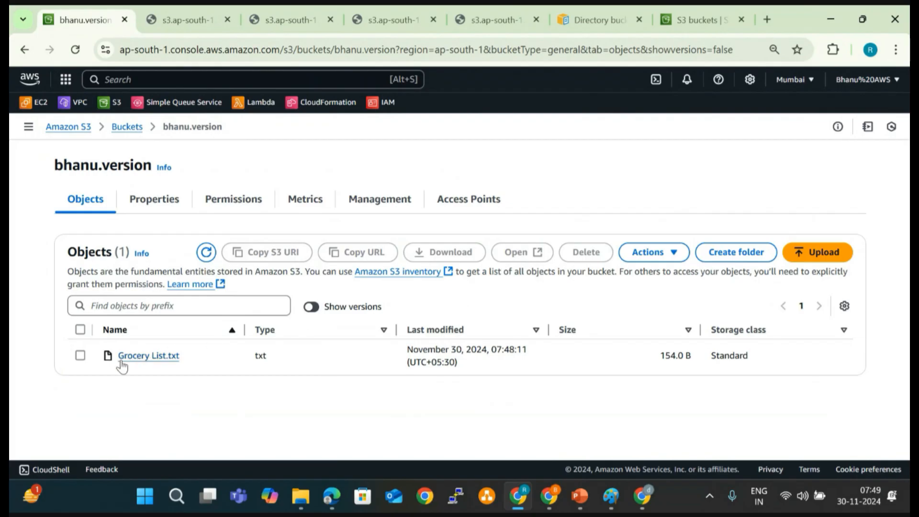
left_click(85, 355)
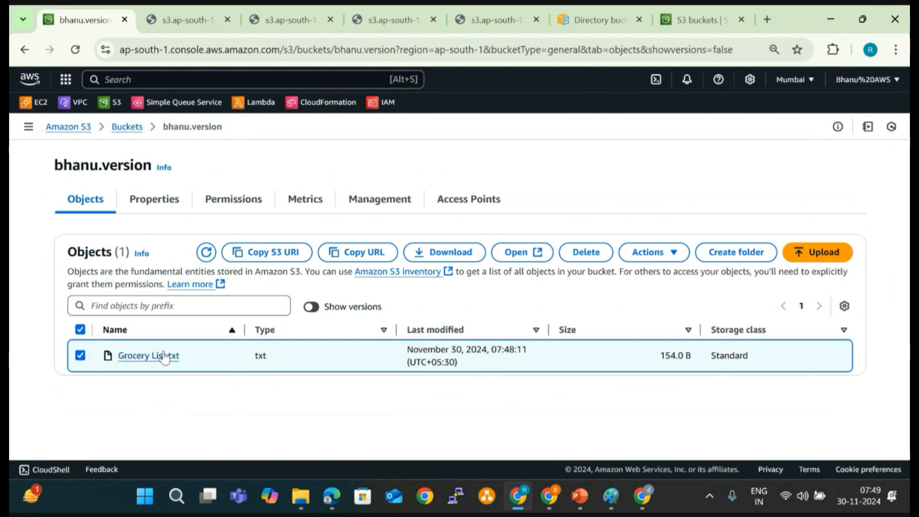
left_click(317, 311)
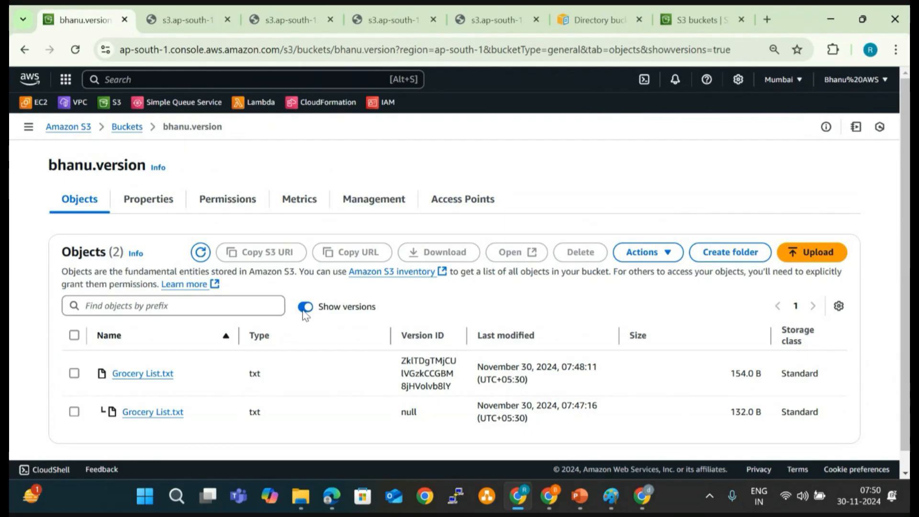
- Compare selecting Grocery List.txt with the object versions hidden against selecting only its latest version with the versions shown
left_click(302, 310)
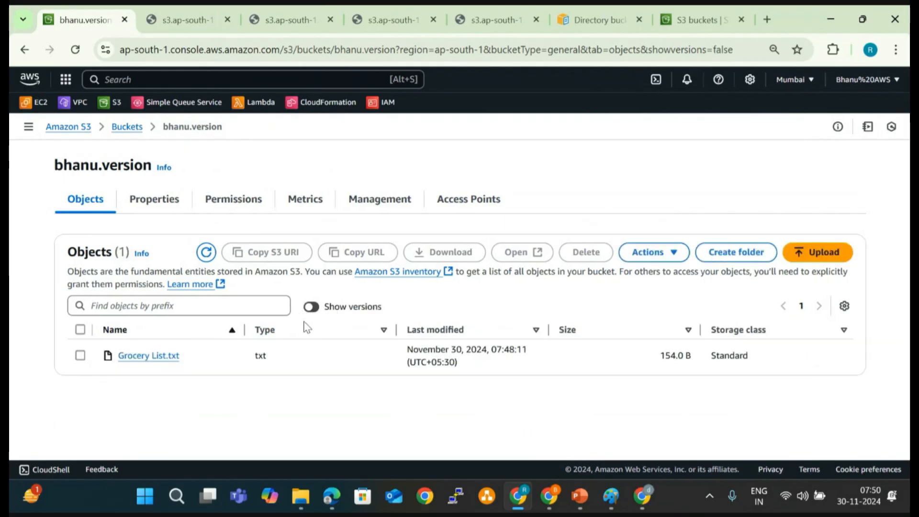
left_click(80, 356)
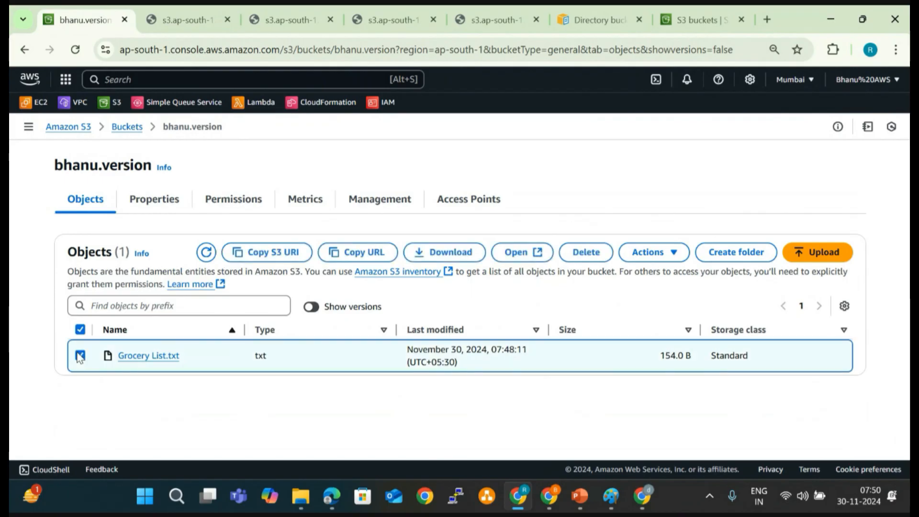
left_click(316, 309)
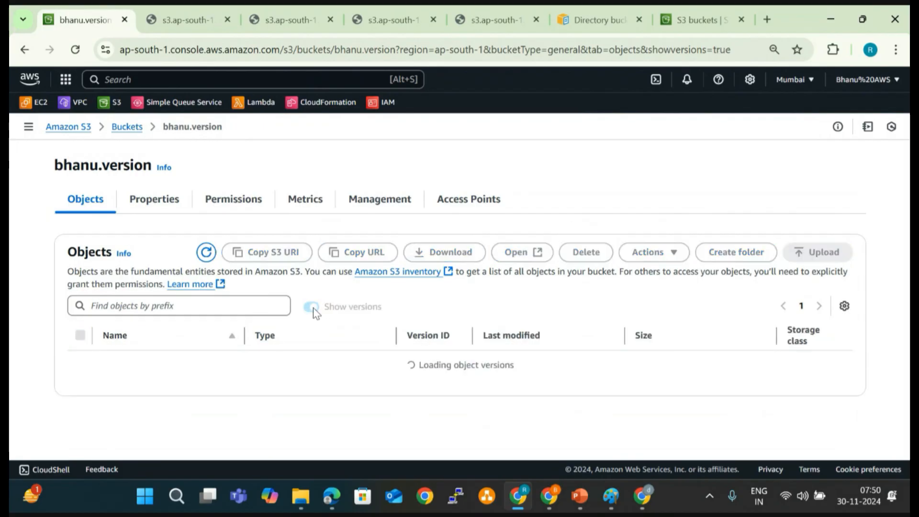
scroll(314, 310, "down", 1)
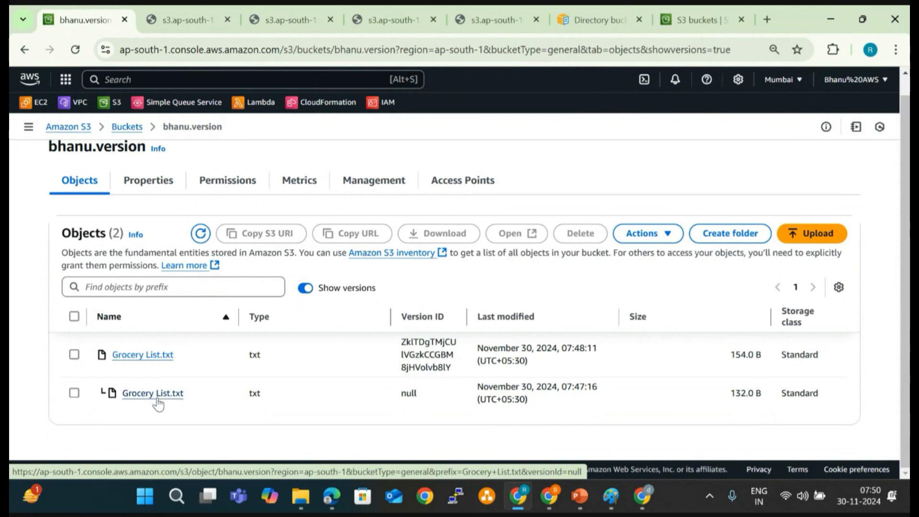
left_click(75, 354)
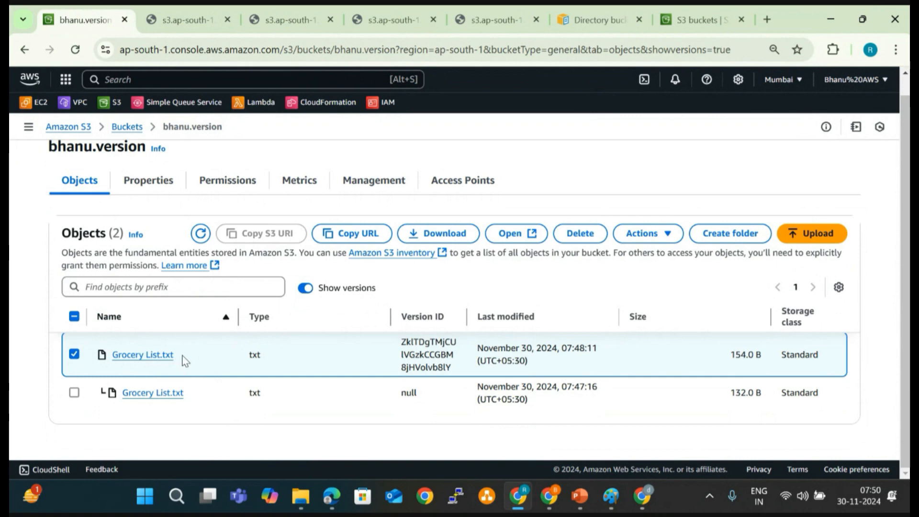
- Hide and show the object versions once more, and reselect only the latest Grocery List.txt version
left_click(304, 289)
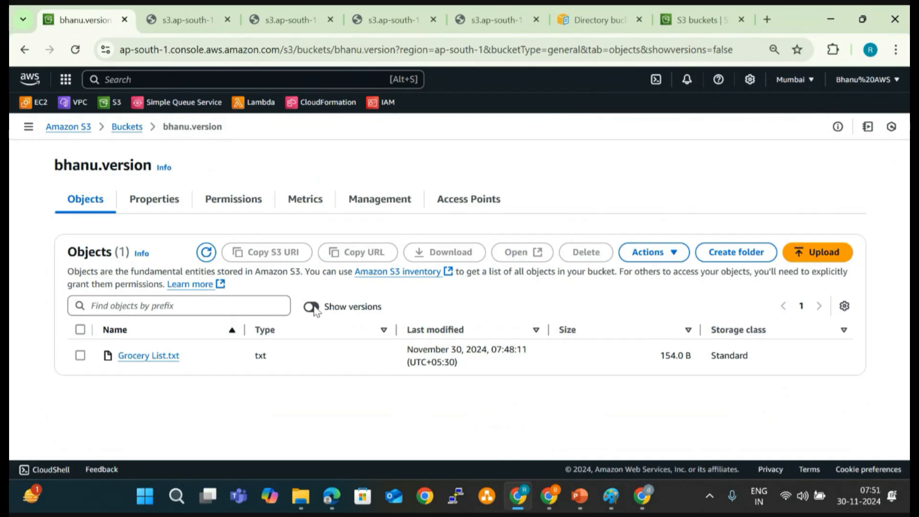
left_click(312, 307)
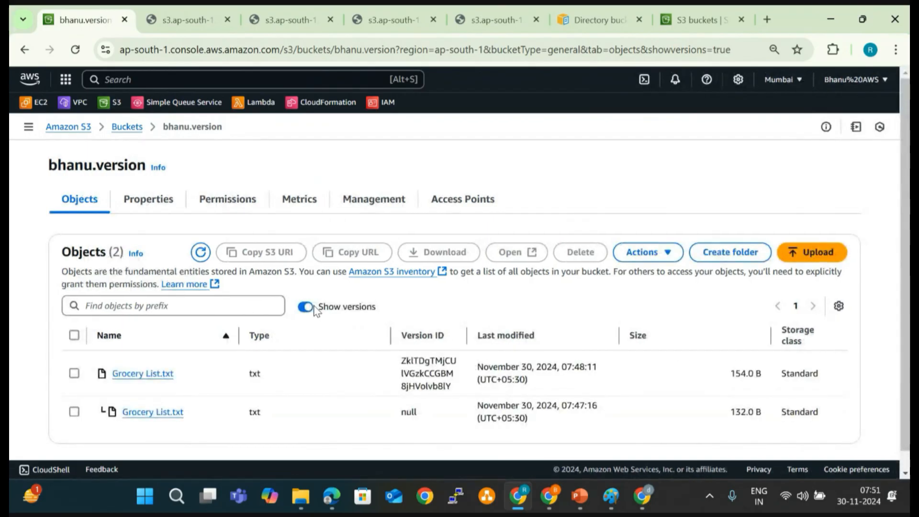
scroll(317, 312, "down", 1)
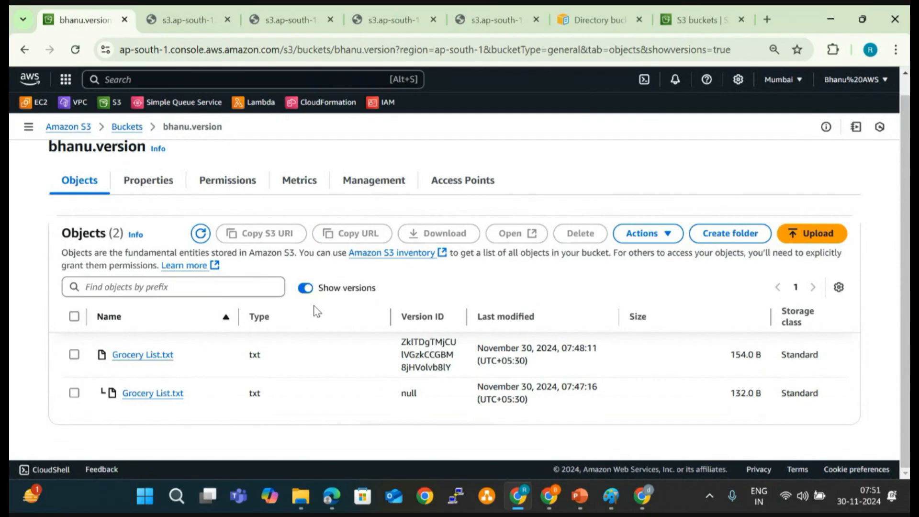
left_click(75, 354)
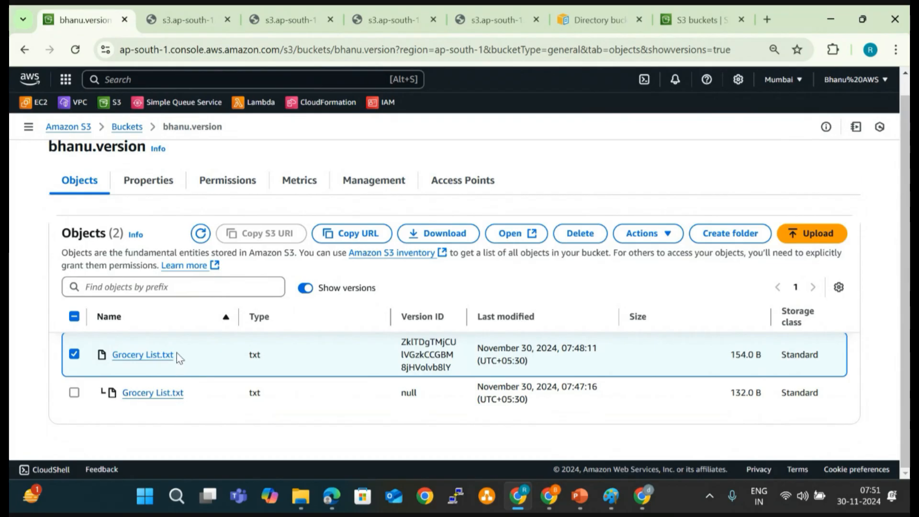
- With the object versions hidden, open the deletion page for Grocery List.txt to examine the required confirmation text, and cancel it
left_click(305, 289)
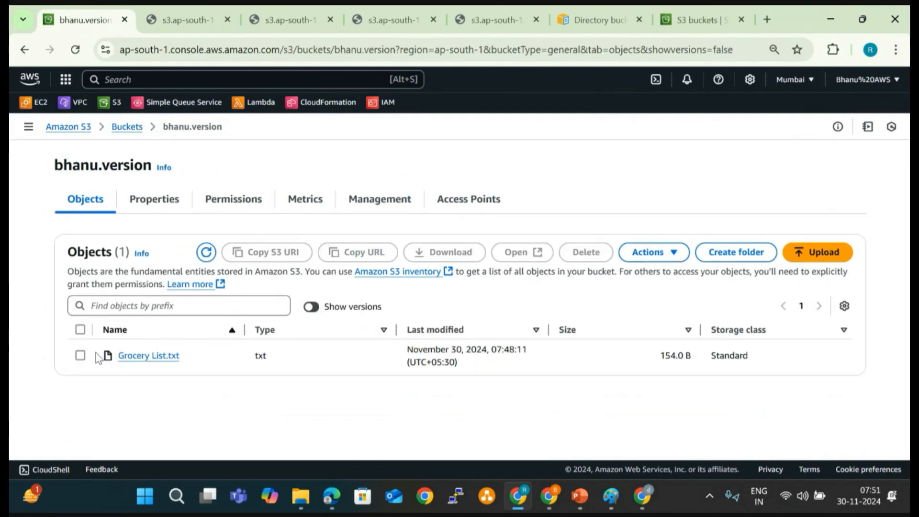
left_click(80, 355)
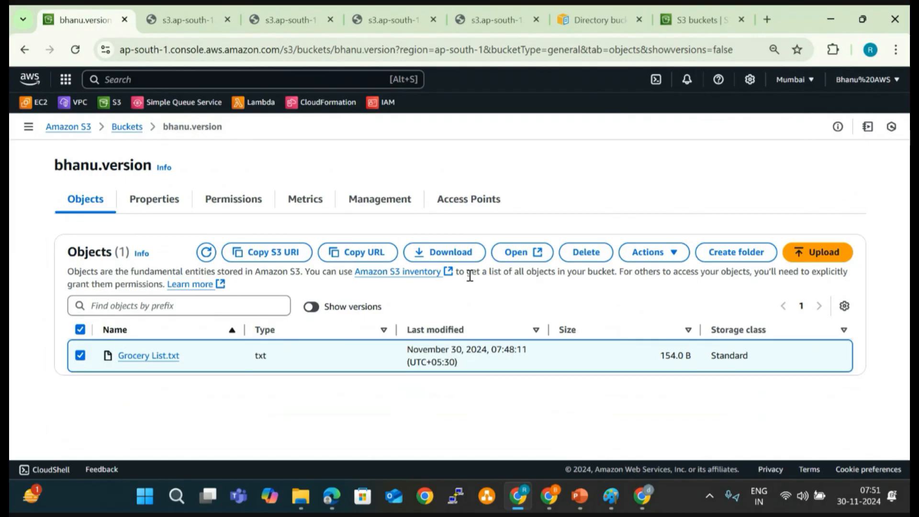
left_click(596, 263)
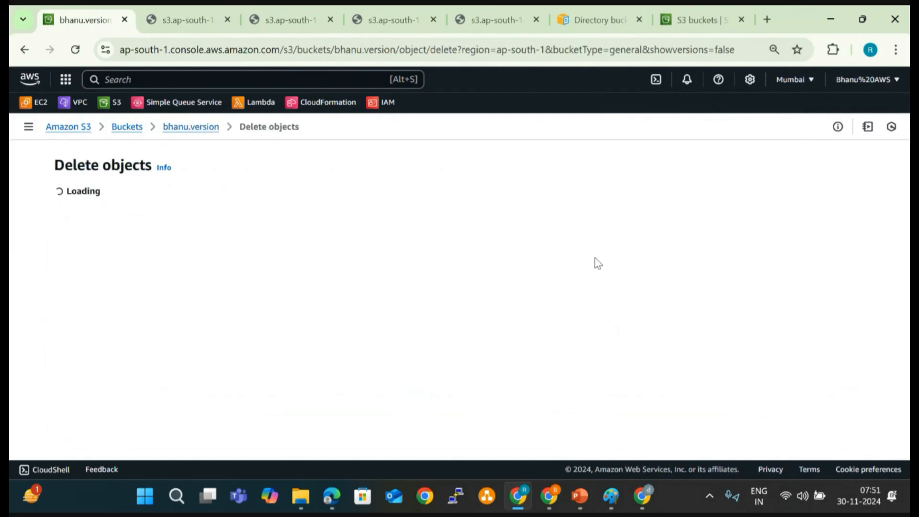
scroll(483, 314, "down", 2)
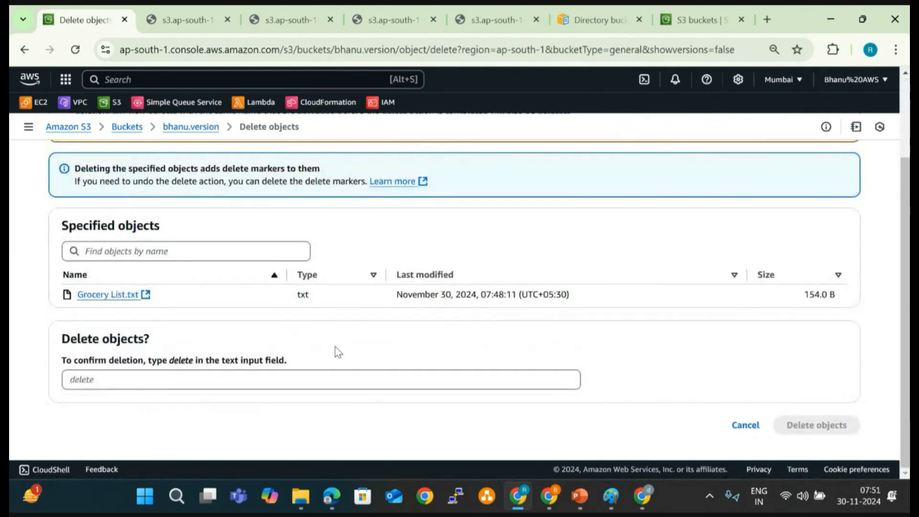
double_click(177, 362)
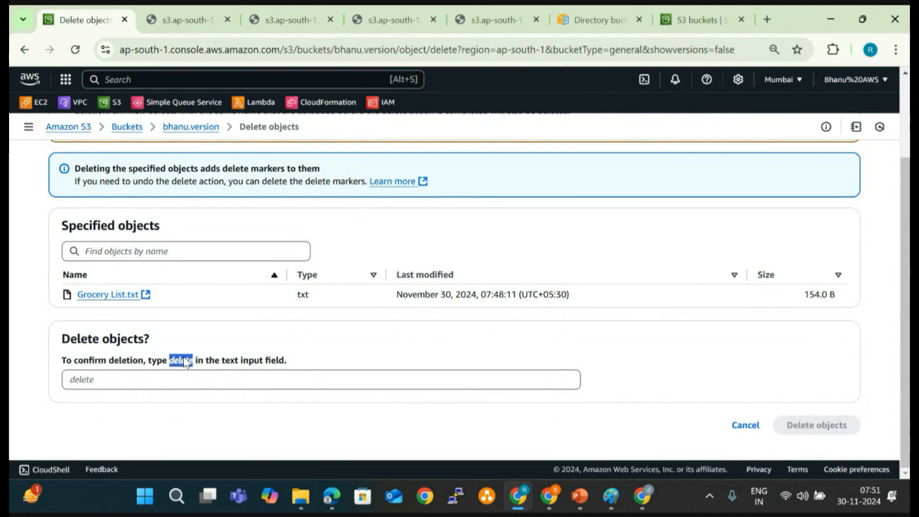
left_click(735, 429)
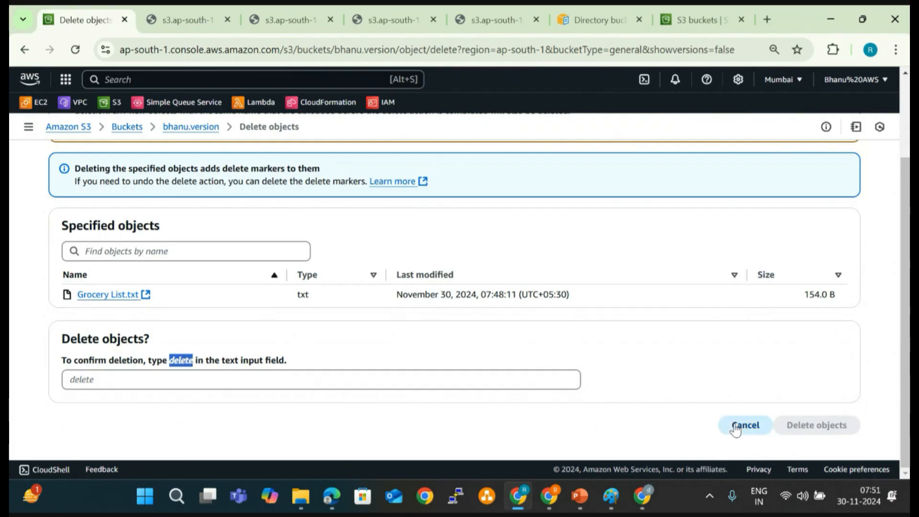
- With the object versions shown, open the deletion page for the latest Grocery List.txt version to examine its confirmation phrase, and cancel it
left_click(311, 307)
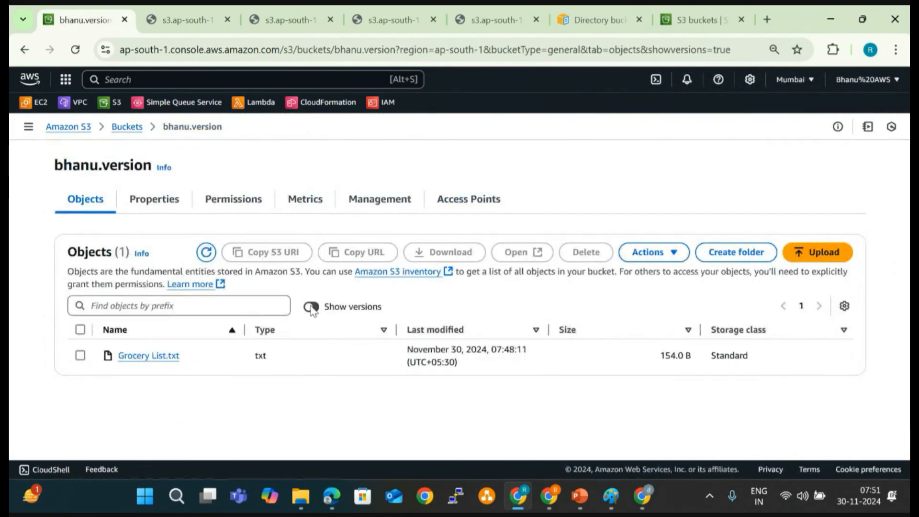
left_click(74, 373)
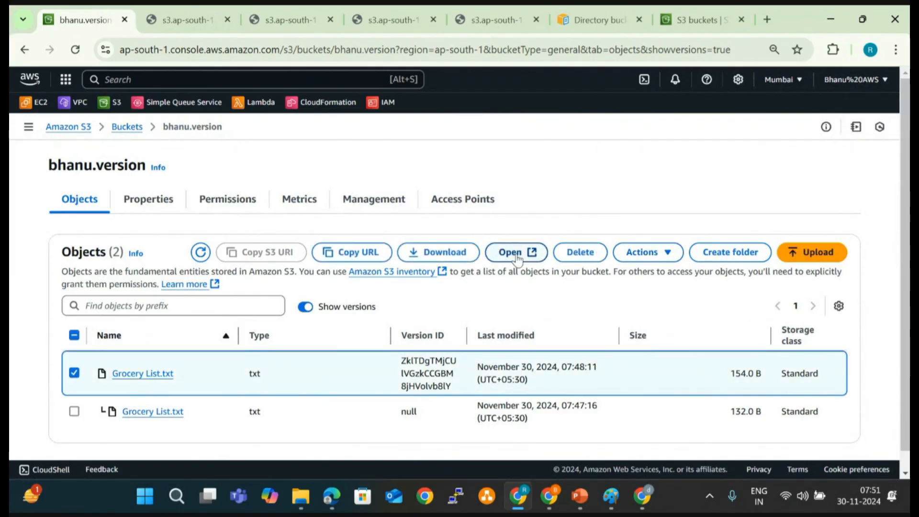
left_click(580, 252)
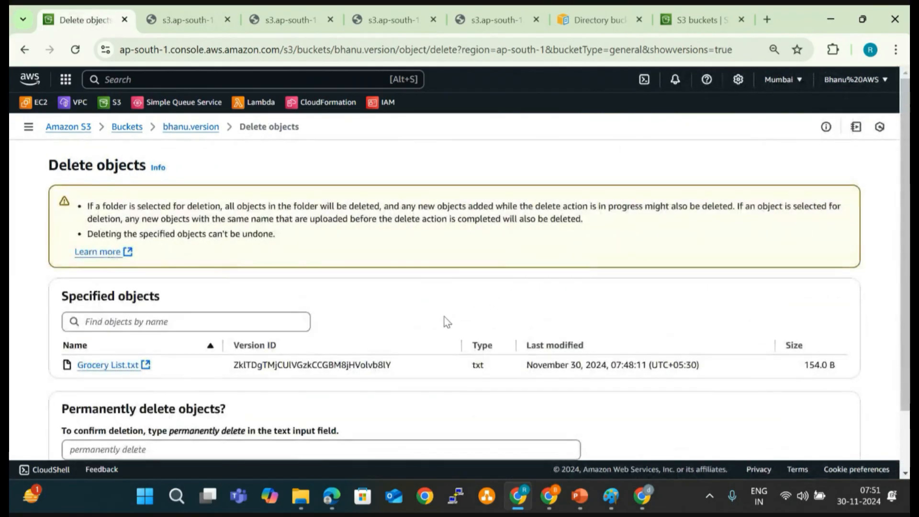
scroll(402, 334, "down", 2)
left_click_drag(170, 366, 233, 373)
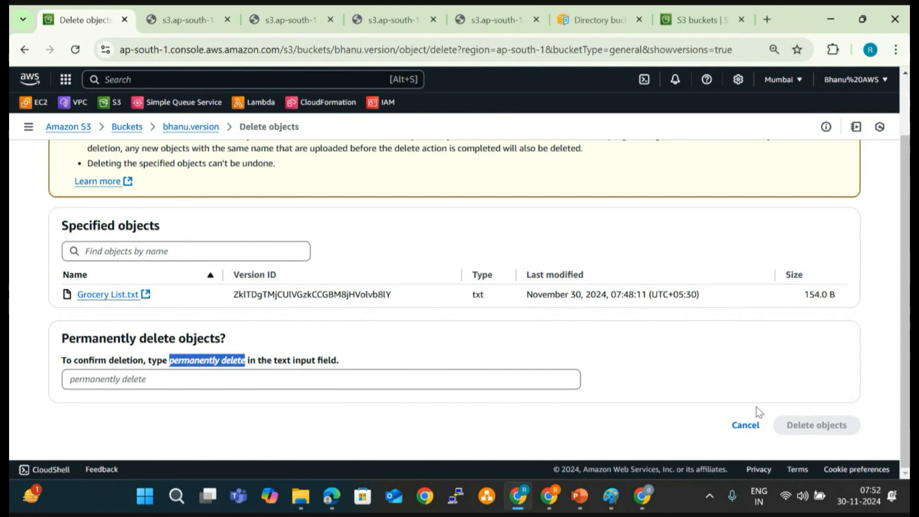
left_click(758, 425)
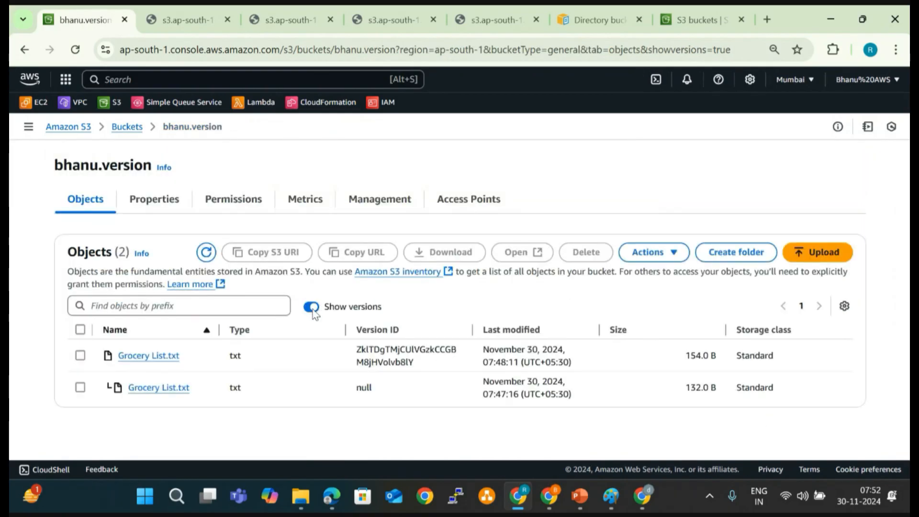
- Hide the object versions and delete Grocery List.txt, confirming with the text "delete", and return to the bucket
left_click(312, 308)
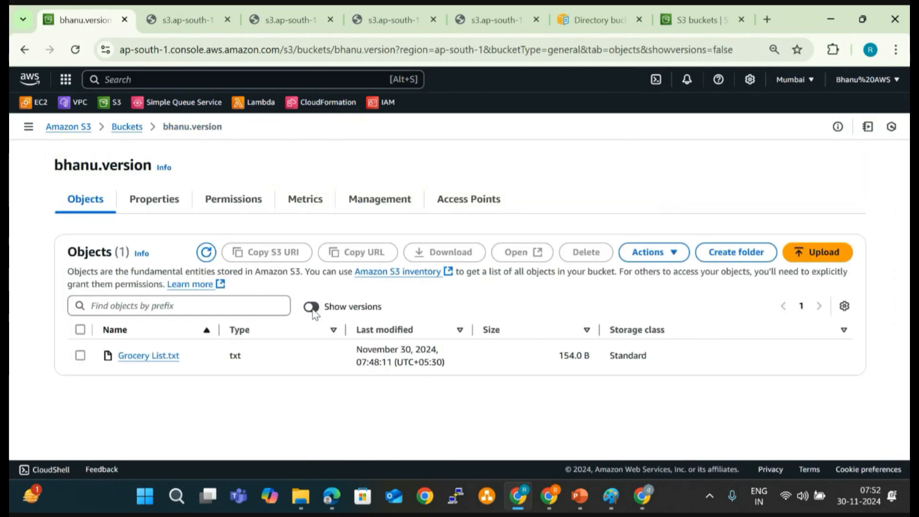
left_click(79, 356)
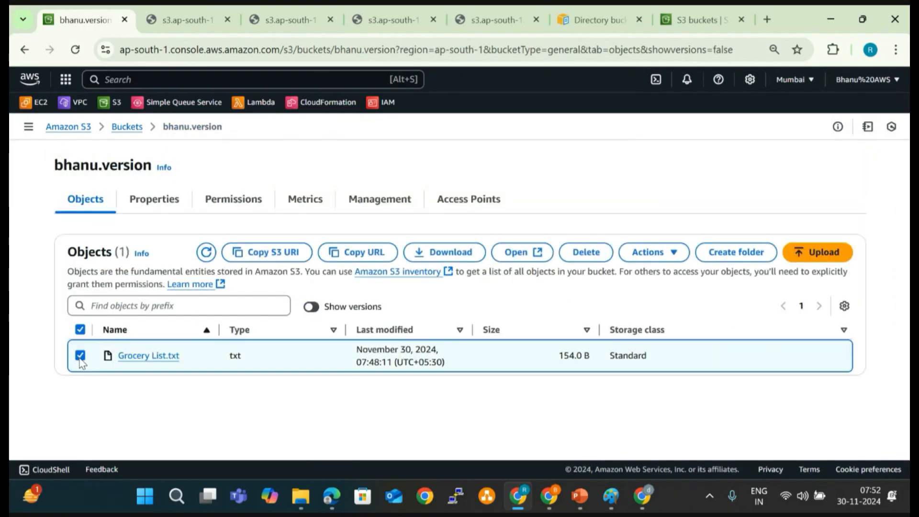
left_click(586, 252)
scroll(536, 313, "down", 3)
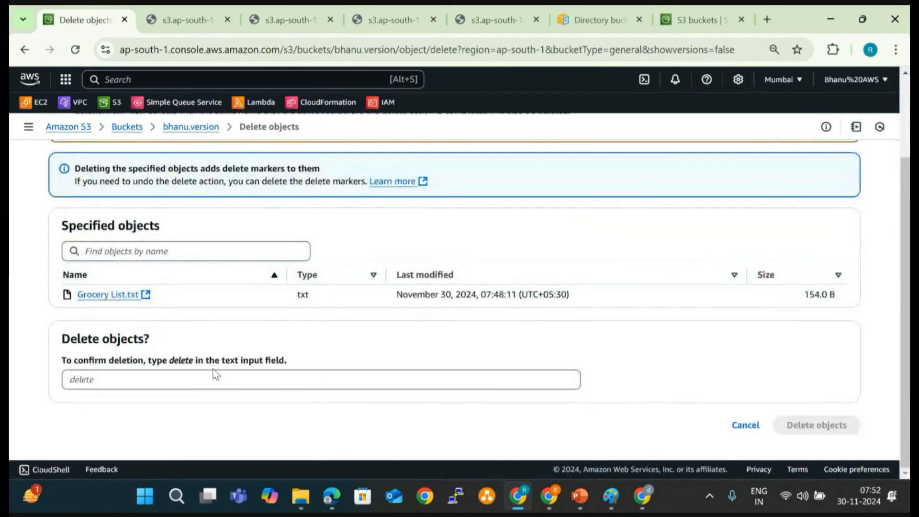
left_click(195, 372)
type("f")
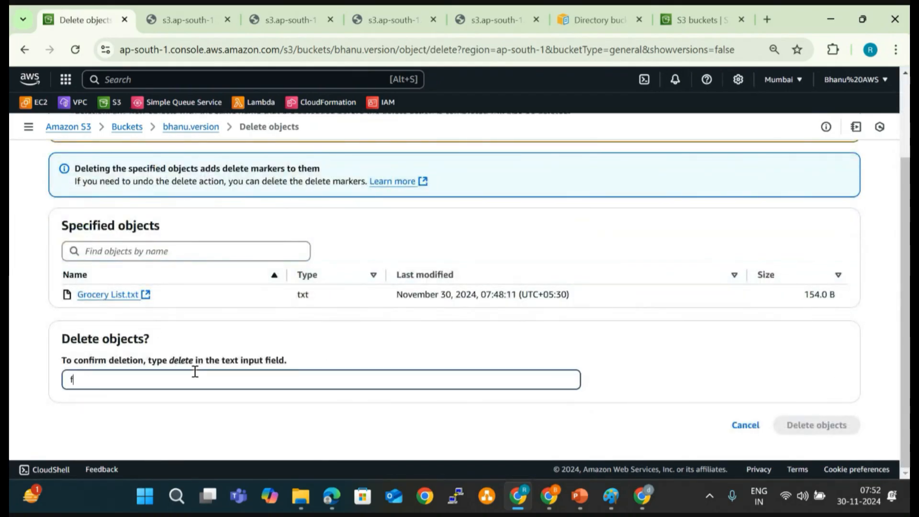
key("BackSpace")
type("delte")
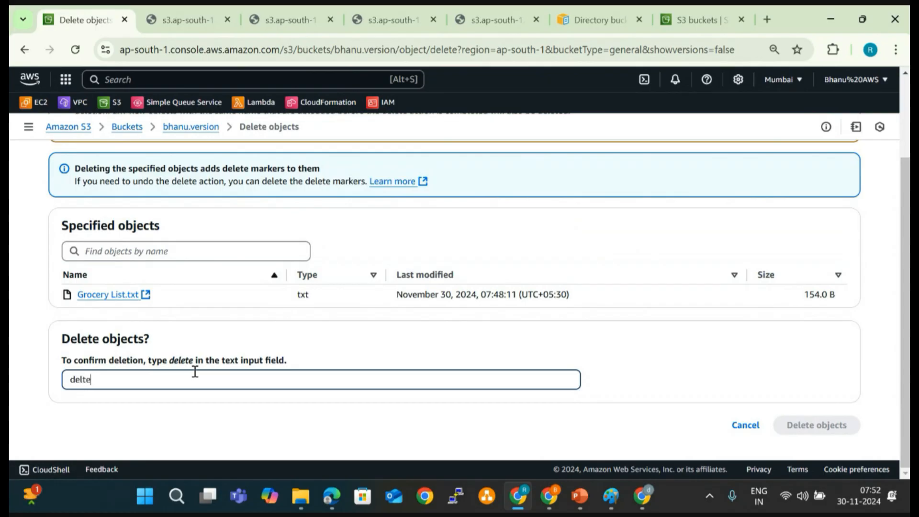
key("Left")
key("Left")
type("e")
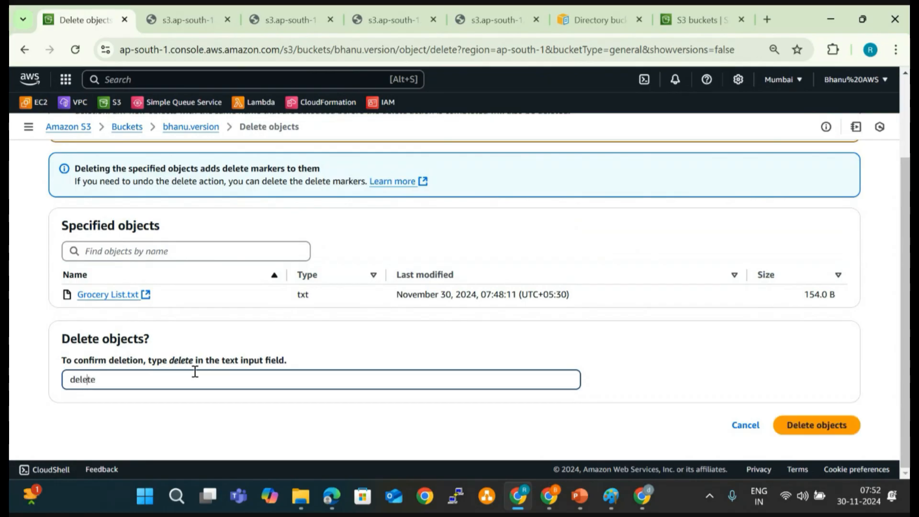
left_click(814, 426)
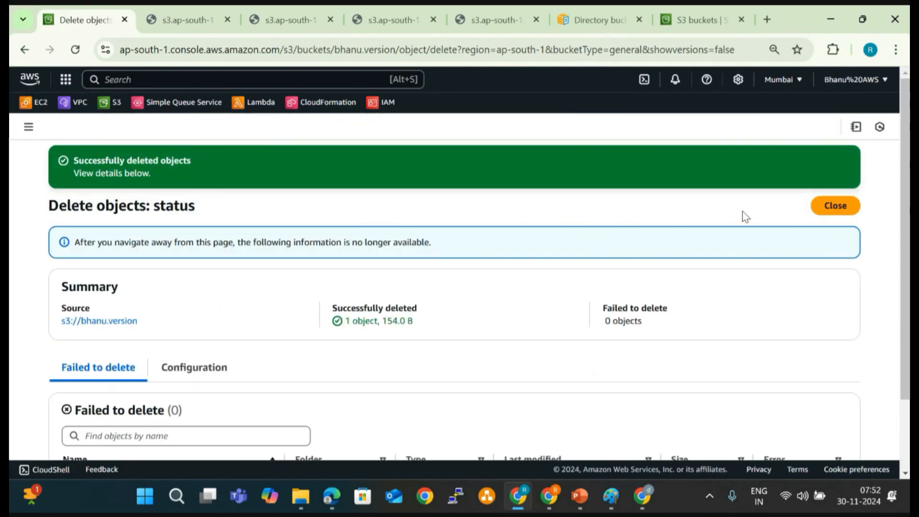
left_click(835, 206)
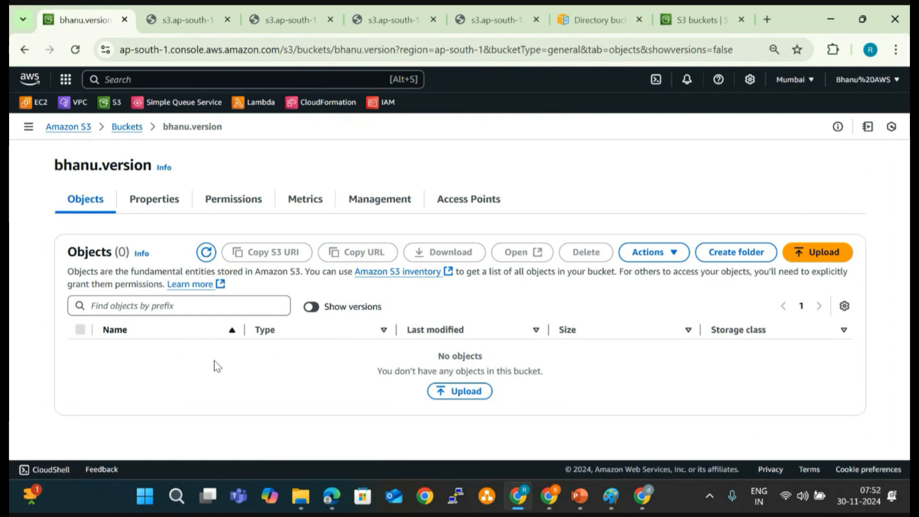
- Show the object versions and review the version IDs of the two Grocery List.txt entries listed beneath the delete marker
left_click(311, 307)
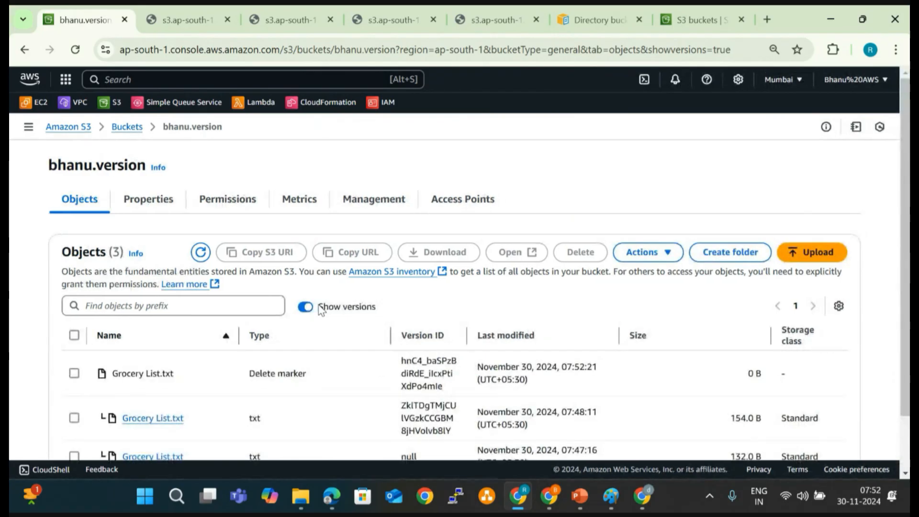
scroll(301, 374, "down", 2)
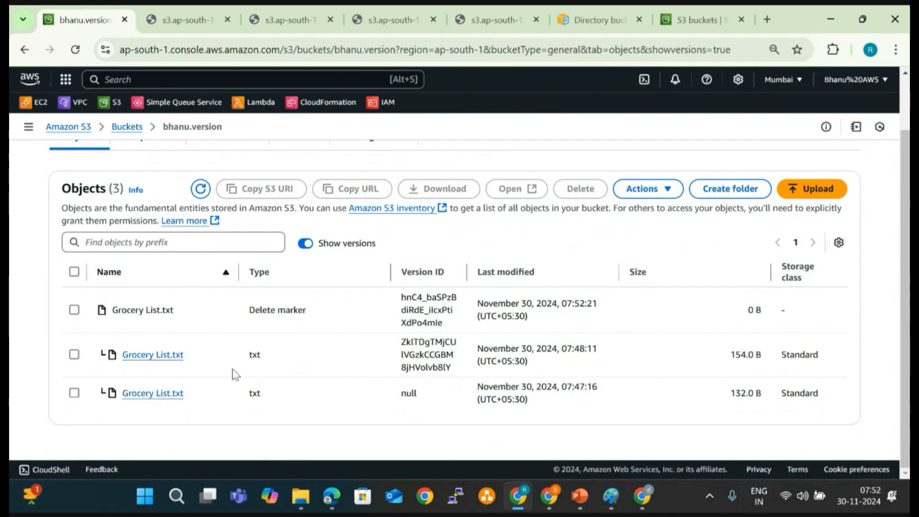
double_click(431, 337)
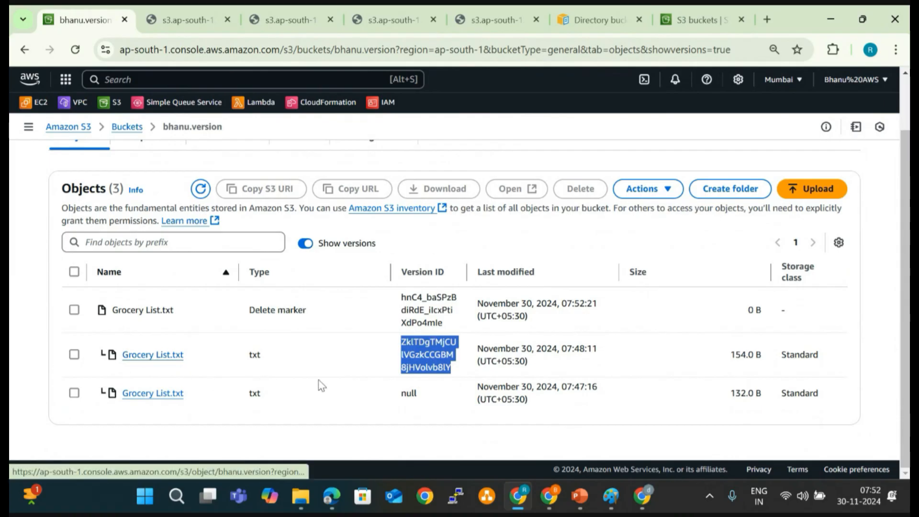
double_click(407, 394)
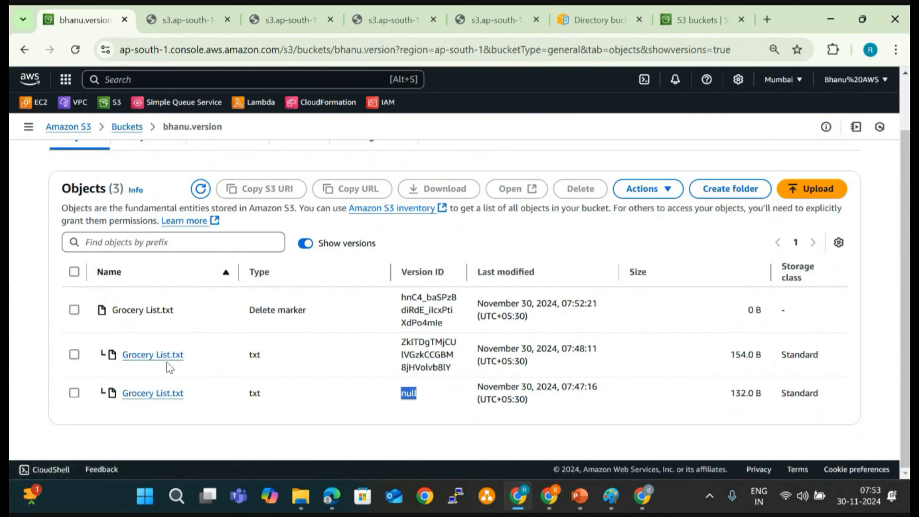
- Select the delete marker entry of Grocery List.txt and examine its type
left_click(244, 308)
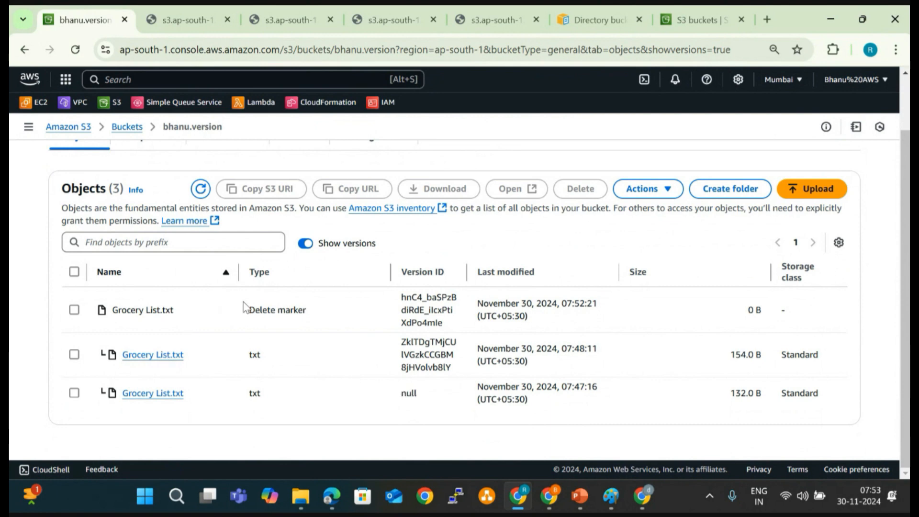
left_click(74, 310)
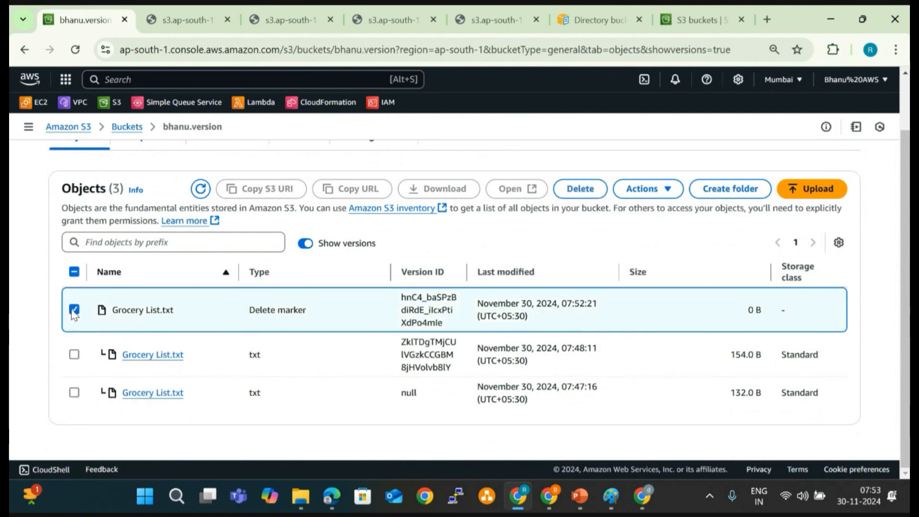
left_click_drag(248, 310, 311, 311)
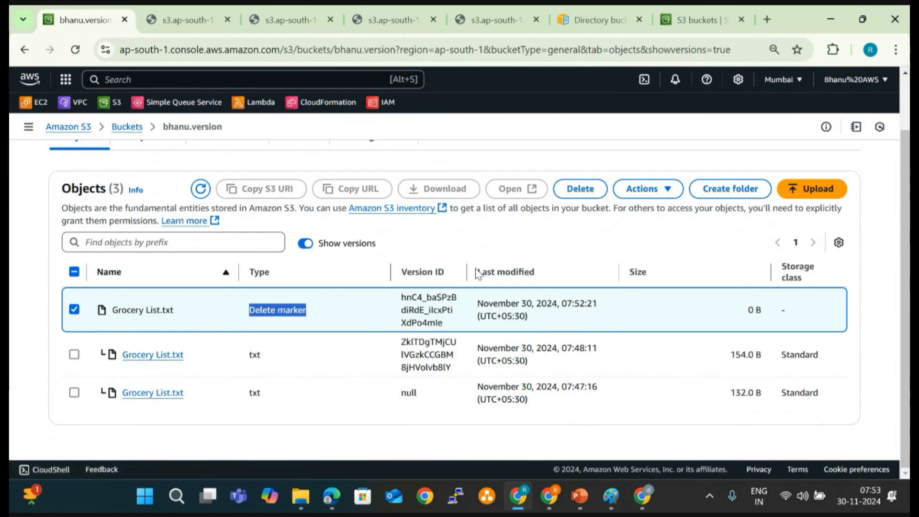
- Permanently delete the selected delete marker of Grocery List.txt, confirming with the text "permanently delete"
left_click(579, 191)
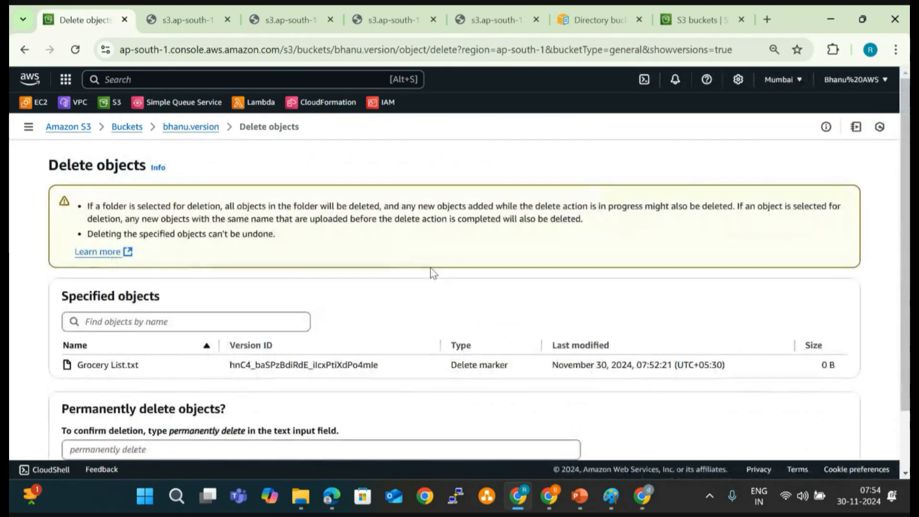
scroll(435, 304, "down", 1)
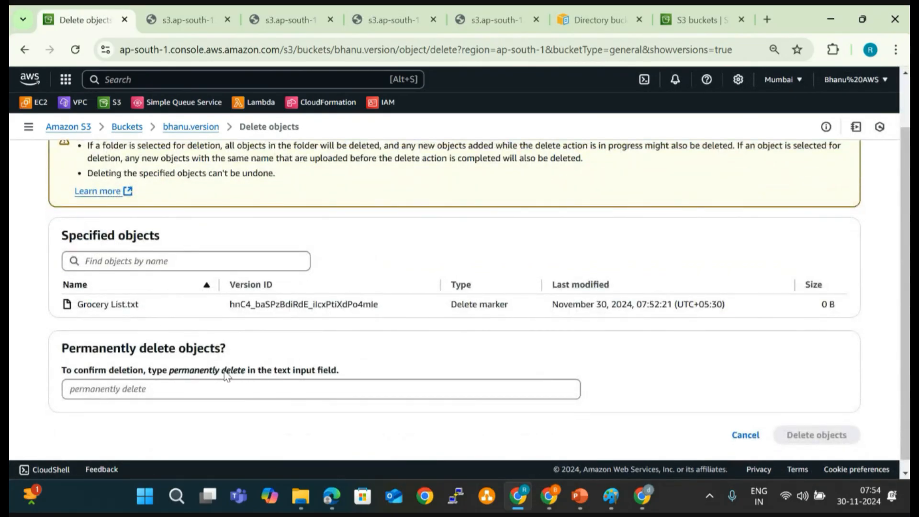
left_click(172, 375)
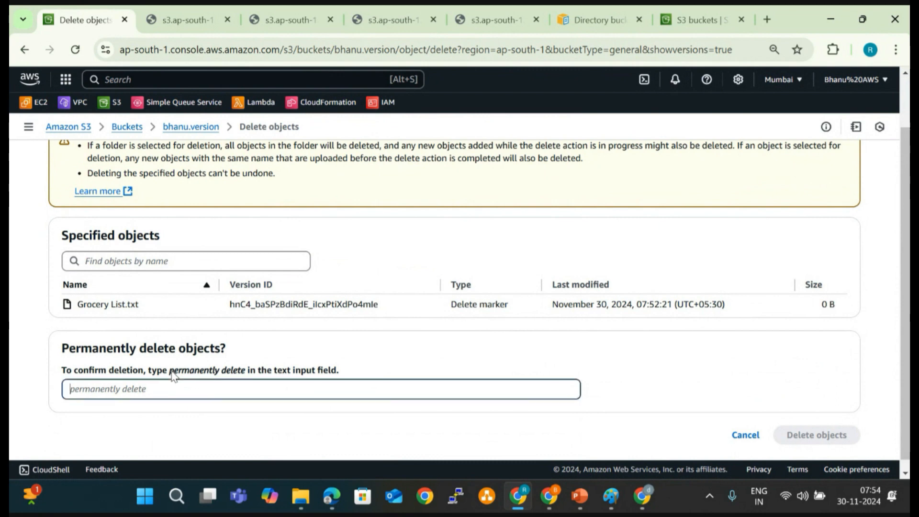
left_click_drag(171, 372, 245, 378)
key("ctrl+c")
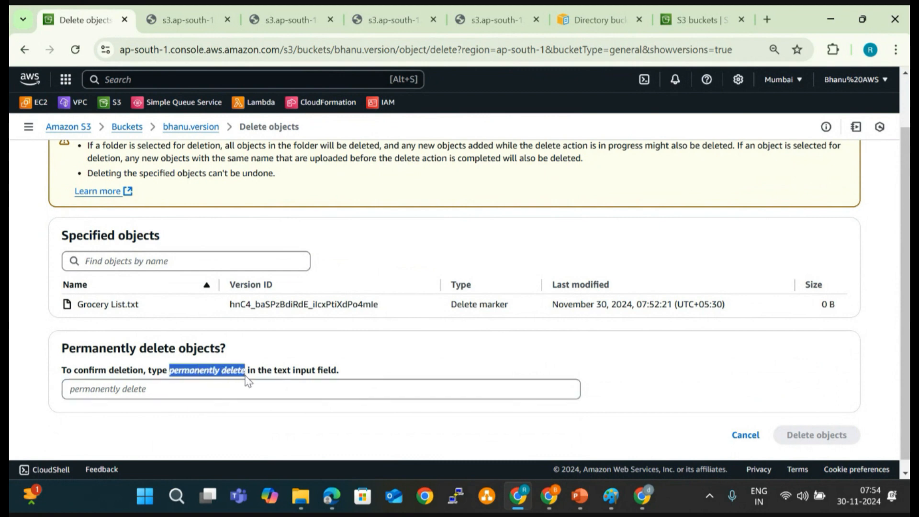
left_click(246, 396)
key("ctrl+v")
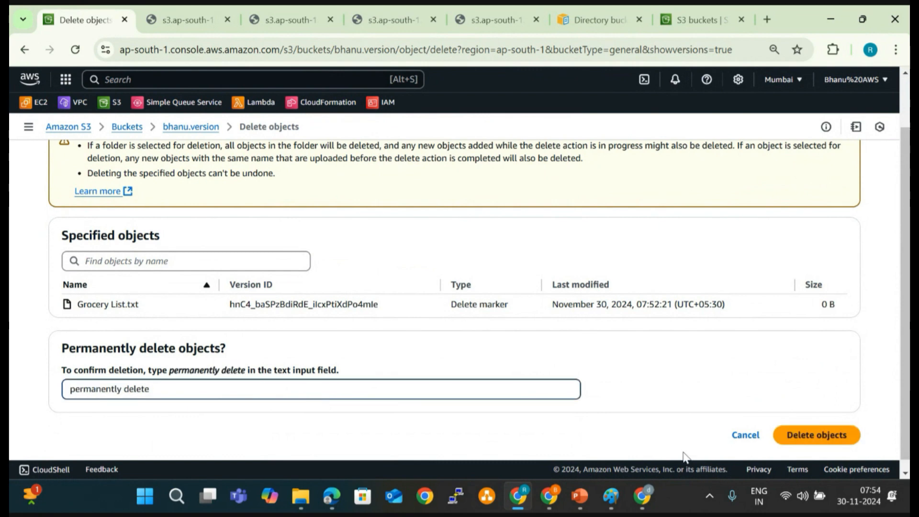
left_click(821, 436)
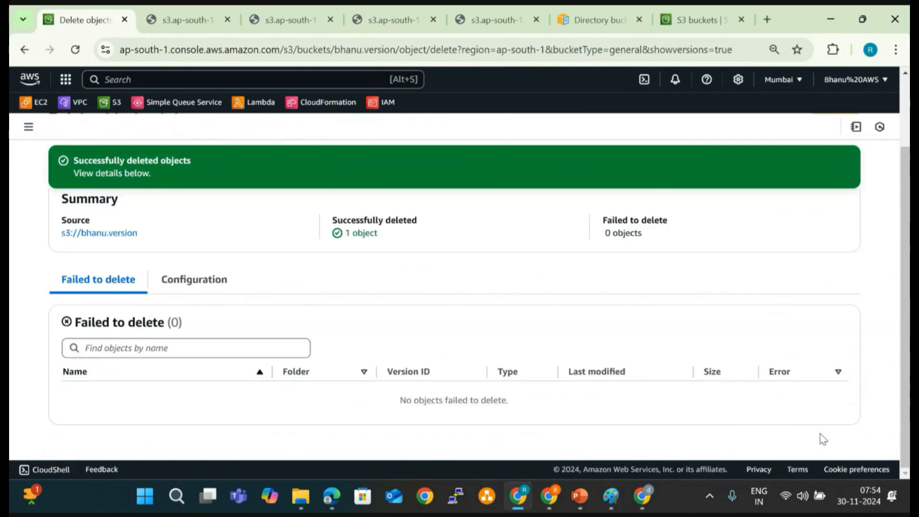
- Close the deletion status page to return to the bhanu.version bucket and hide the object versions
scroll(612, 369, "up", 2)
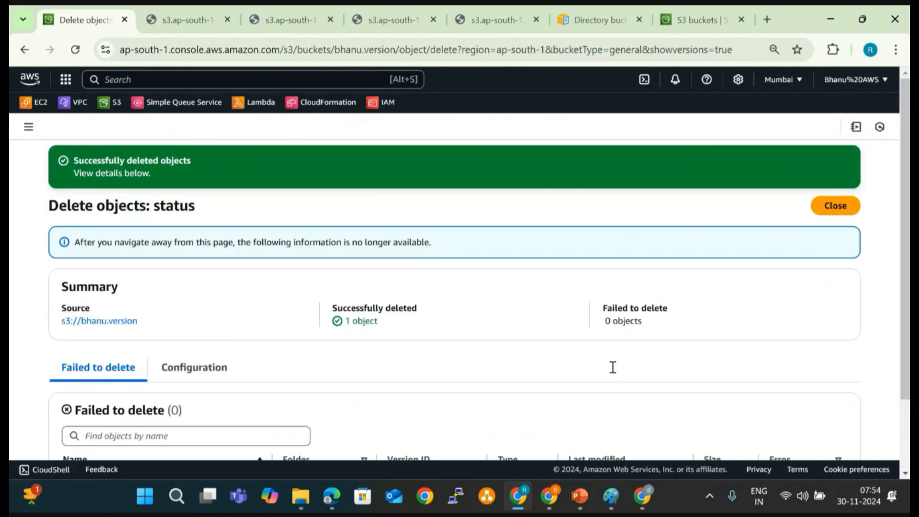
left_click(836, 206)
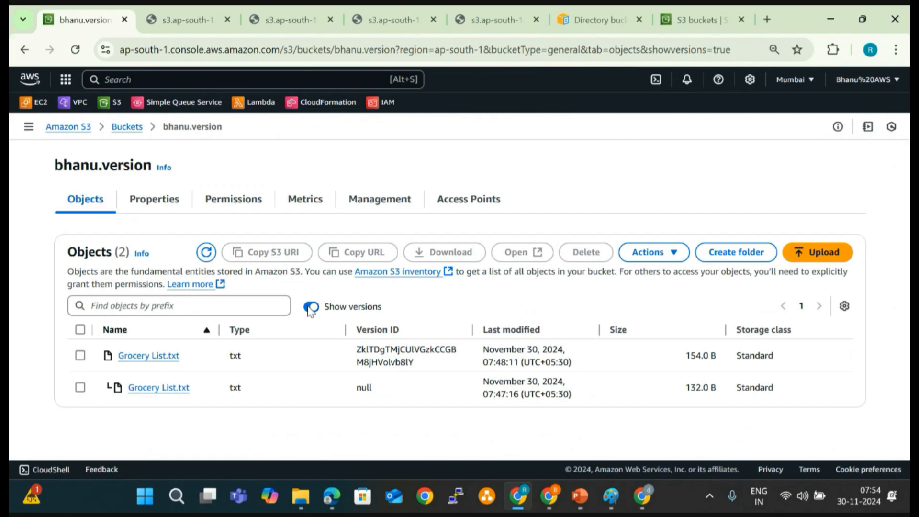
left_click(311, 307)
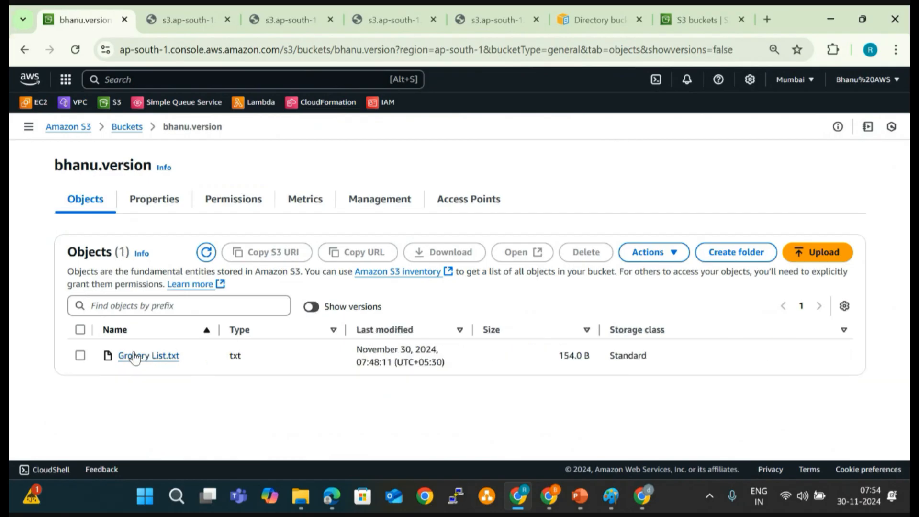